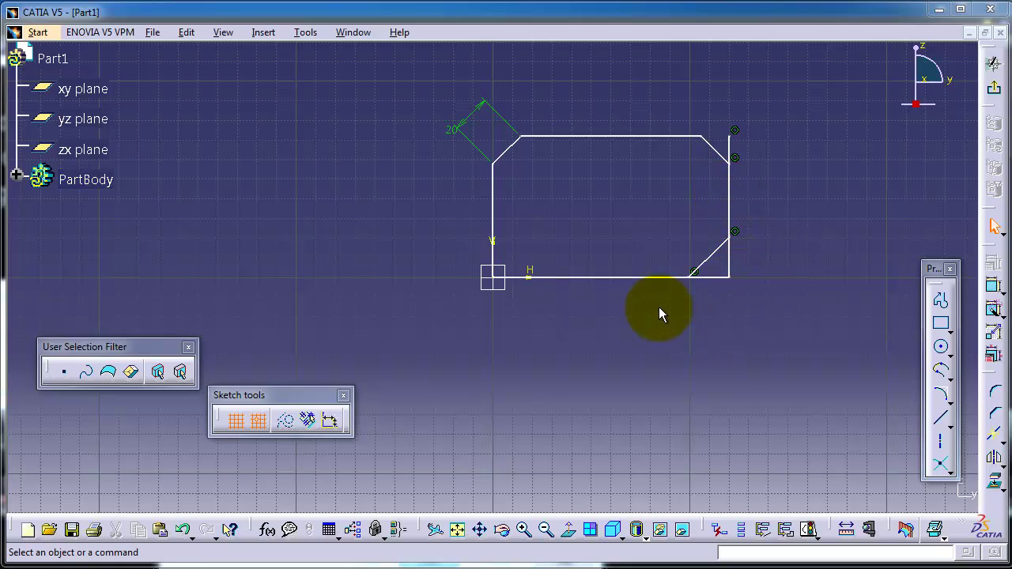
Step: Trim the profile's upper-right chamfer line and right vertical line to each other, removing the vertical stub above the chamfer
{"action": "left_click", "coordinate": [264, 33]}
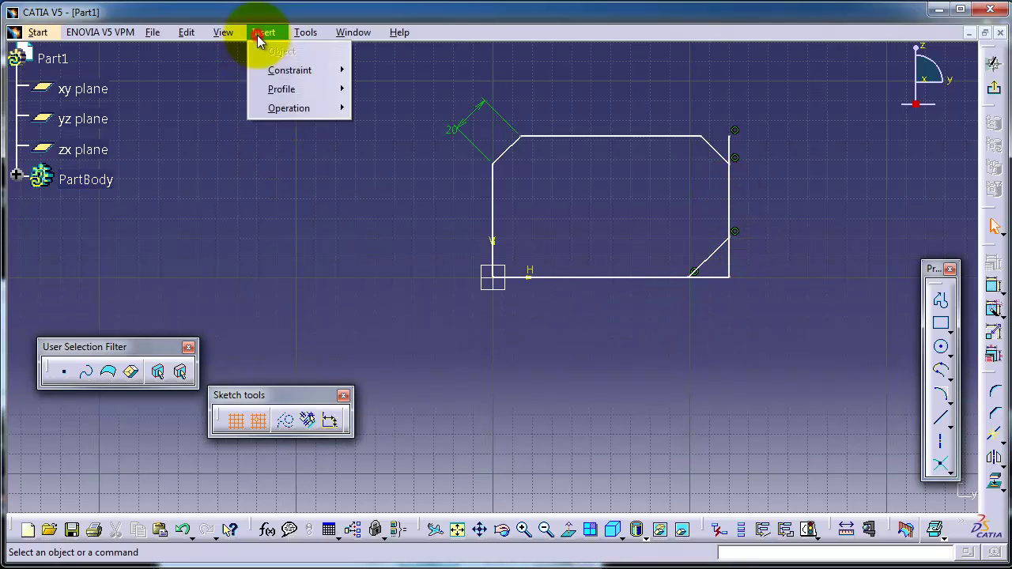
{"action": "mouse_move", "coordinate": [275, 110]}
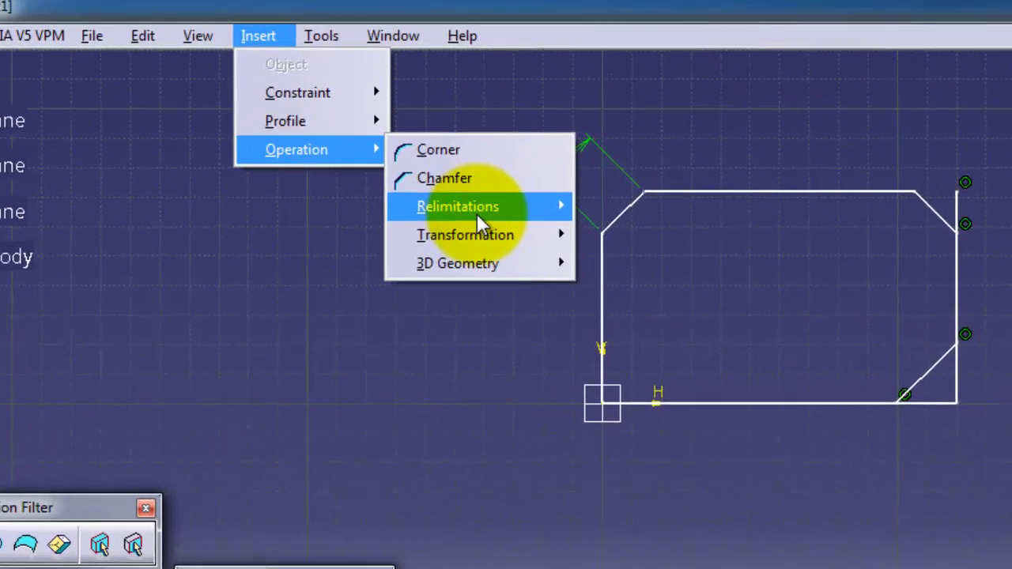
{"action": "mouse_move", "coordinate": [411, 150]}
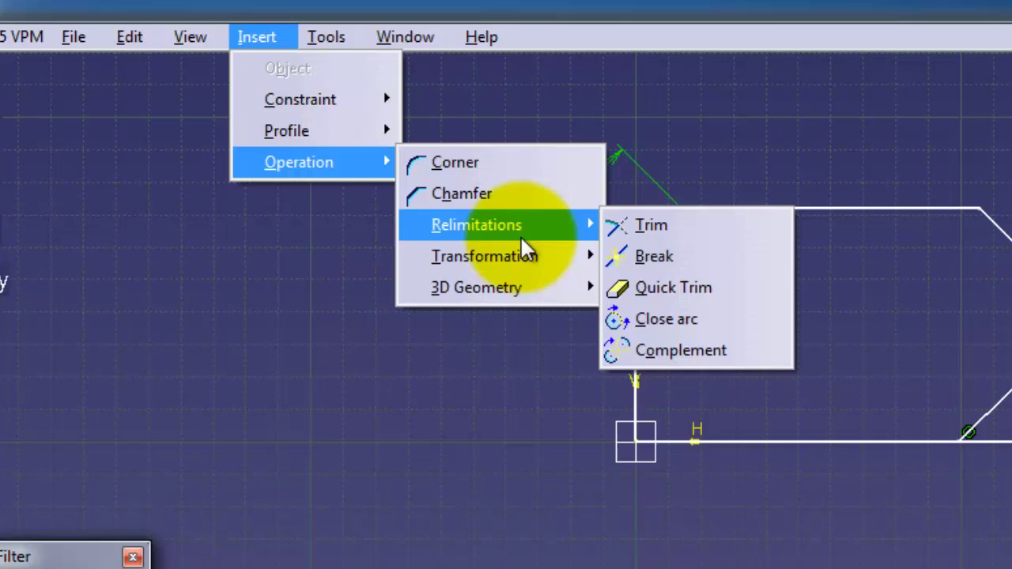
{"action": "left_click", "coordinate": [661, 226]}
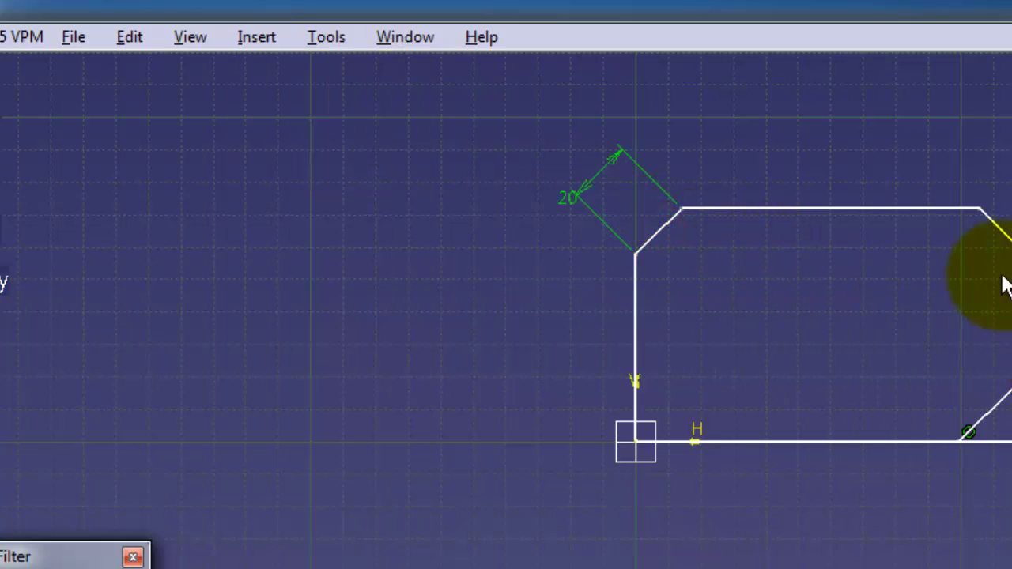
{"action": "mouse_move", "coordinate": [1011, 340]}
{"action": "middle_mouse_down"}
{"action": "mouse_move", "coordinate": [850, 389]}
{"action": "mouse_move", "coordinate": [821, 385]}
{"action": "mouse_move", "coordinate": [802, 366]}
{"action": "middle_mouse_up"}
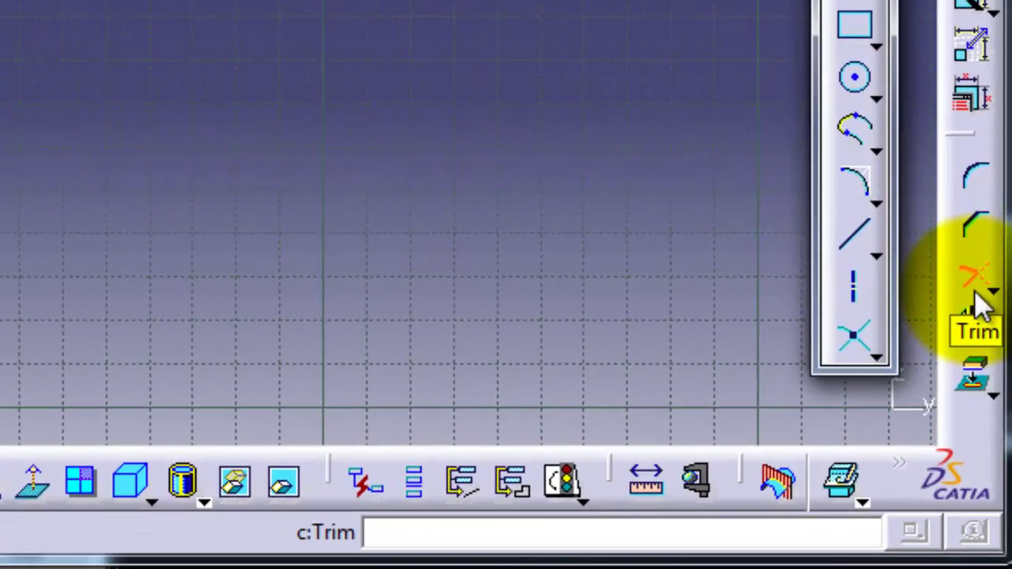
{"action": "left_click", "coordinate": [979, 292]}
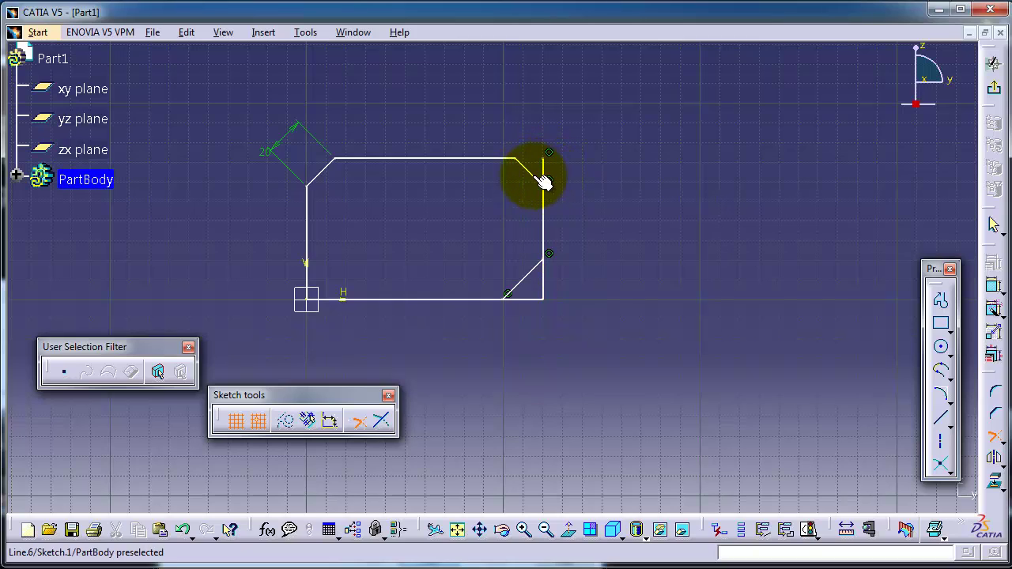
{"action": "left_click", "coordinate": [544, 178]}
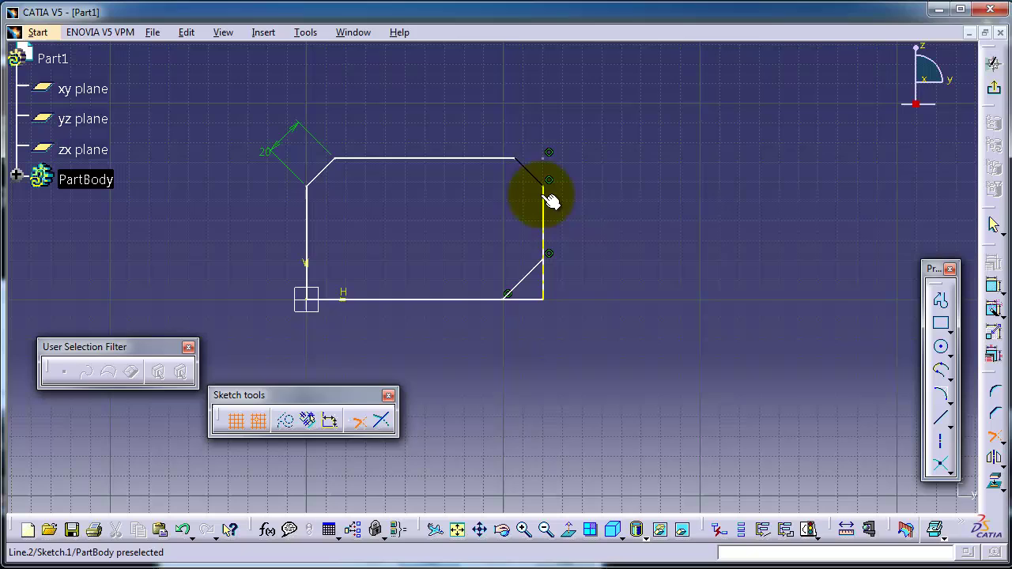
{"action": "left_click", "coordinate": [543, 194]}
{"action": "middle_click_drag", "start_coordinate": [586, 208], "coordinate": [590, 175]}
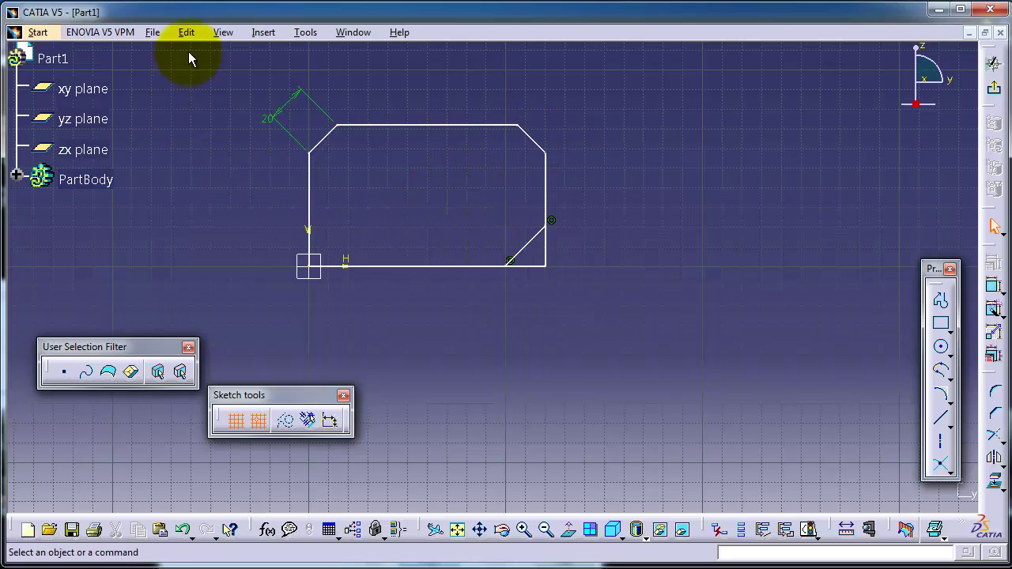
Step: Remove the diagonal line across the profile's lower-right corner with Quick Trim
{"action": "left_click", "coordinate": [264, 33]}
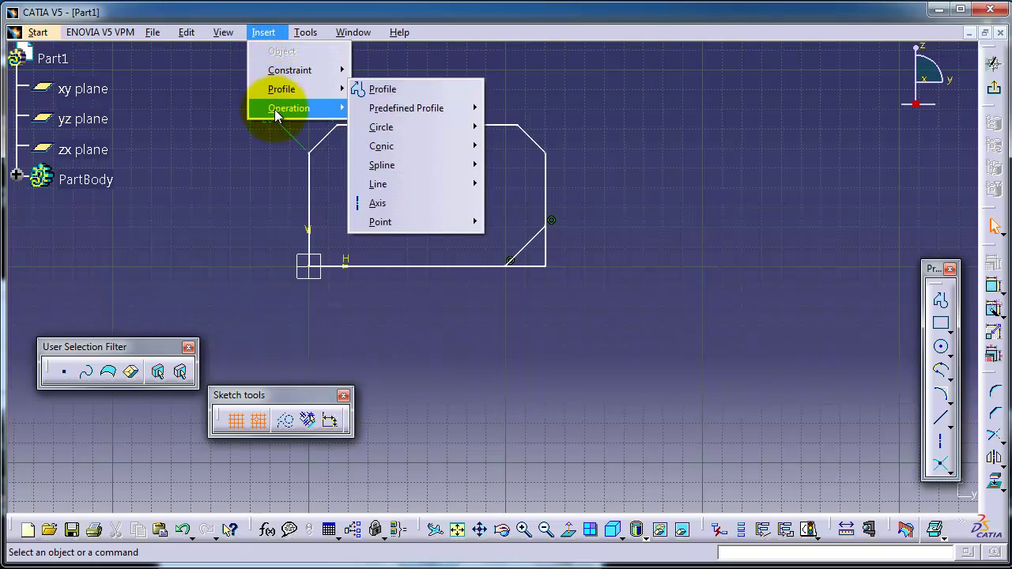
{"action": "mouse_move", "coordinate": [277, 110]}
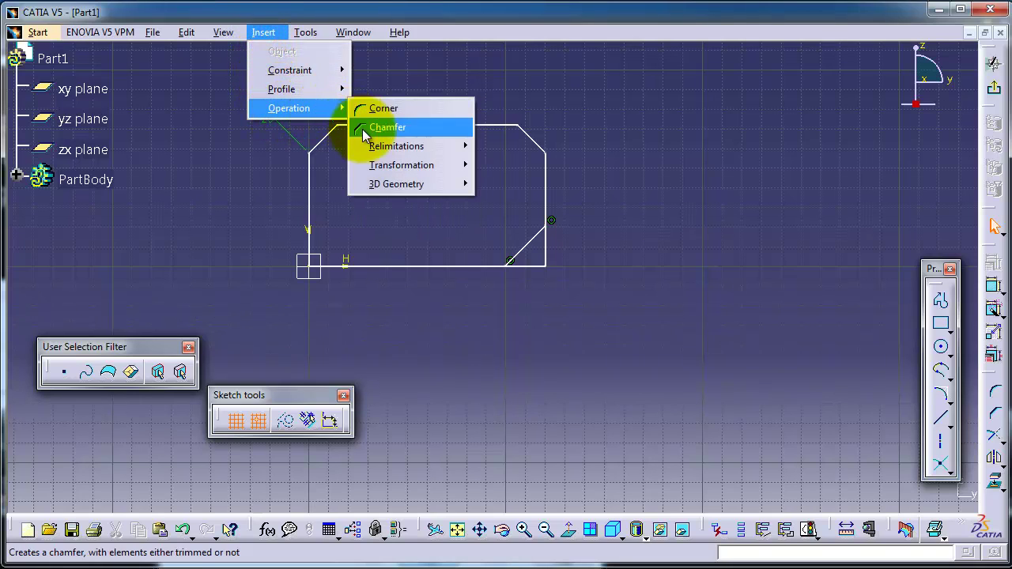
{"action": "mouse_move", "coordinate": [464, 147]}
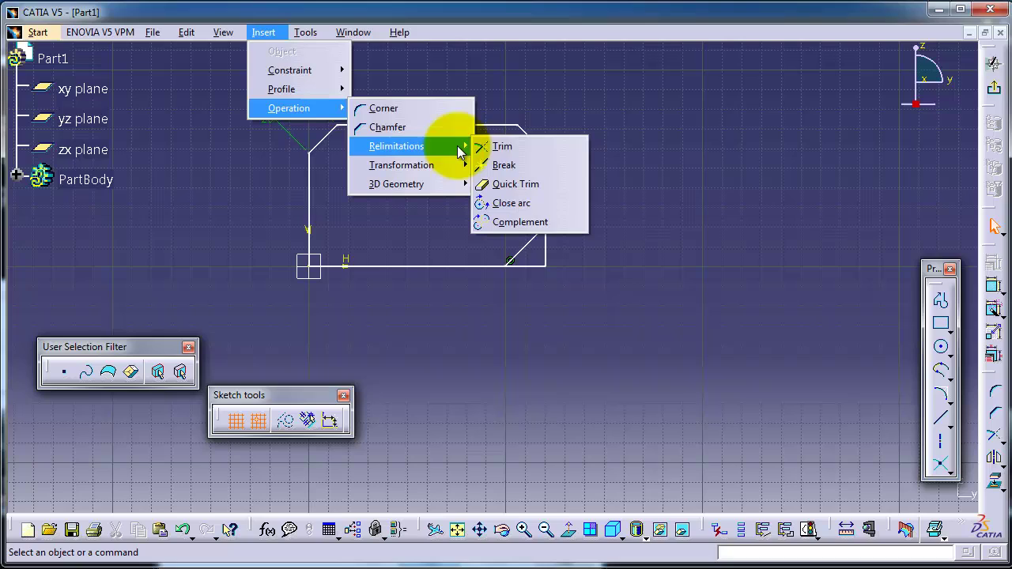
{"action": "left_click", "coordinate": [521, 183]}
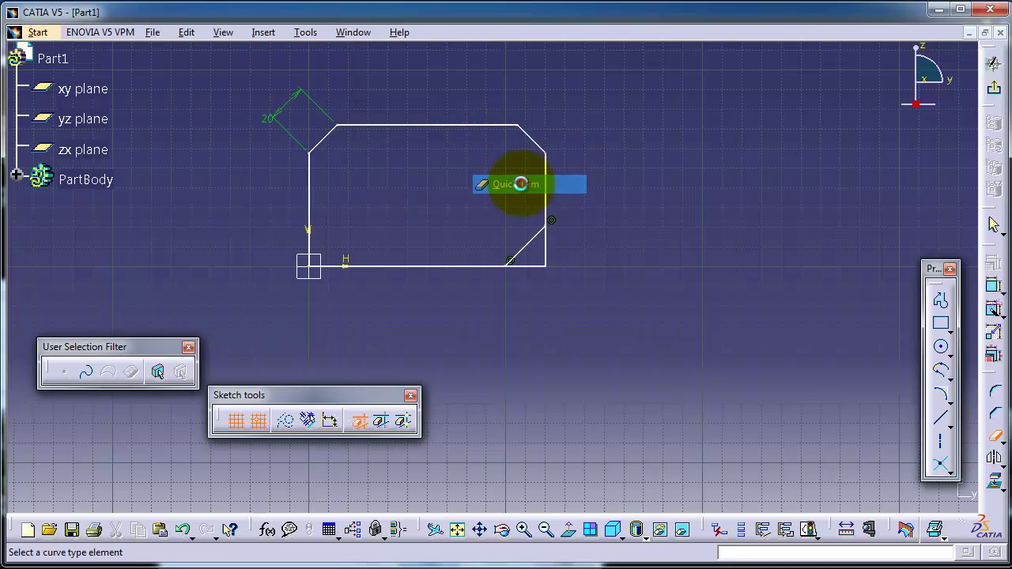
{"action": "left_click", "coordinate": [528, 252]}
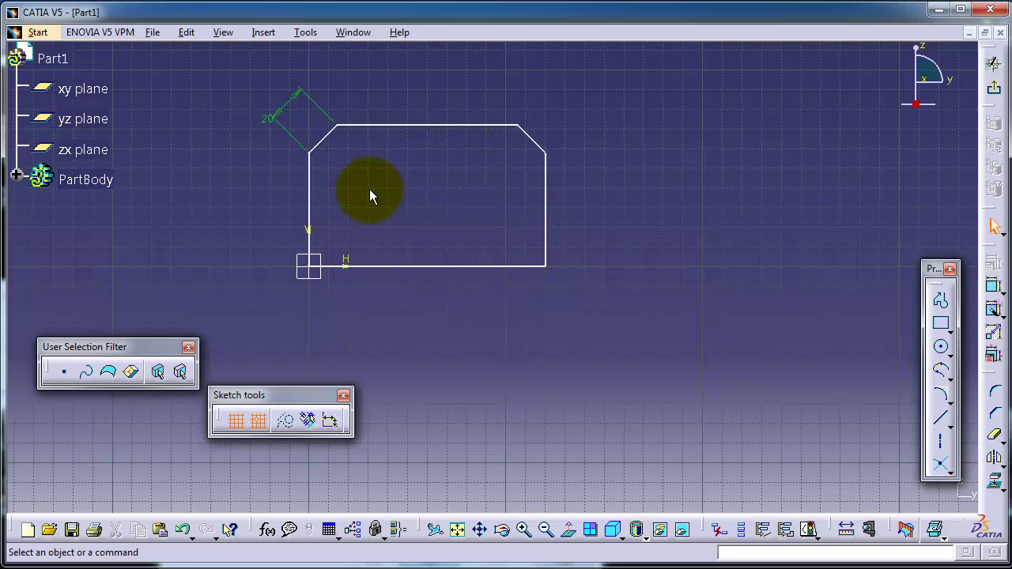
{"action": "left_click", "coordinate": [309, 210]}
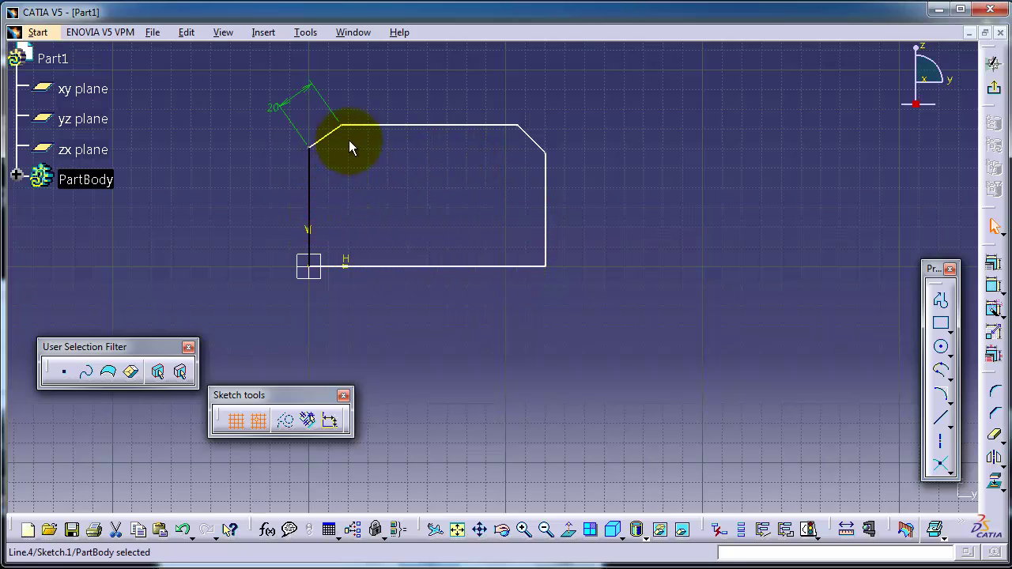
{"action": "left_click", "coordinate": [388, 126]}
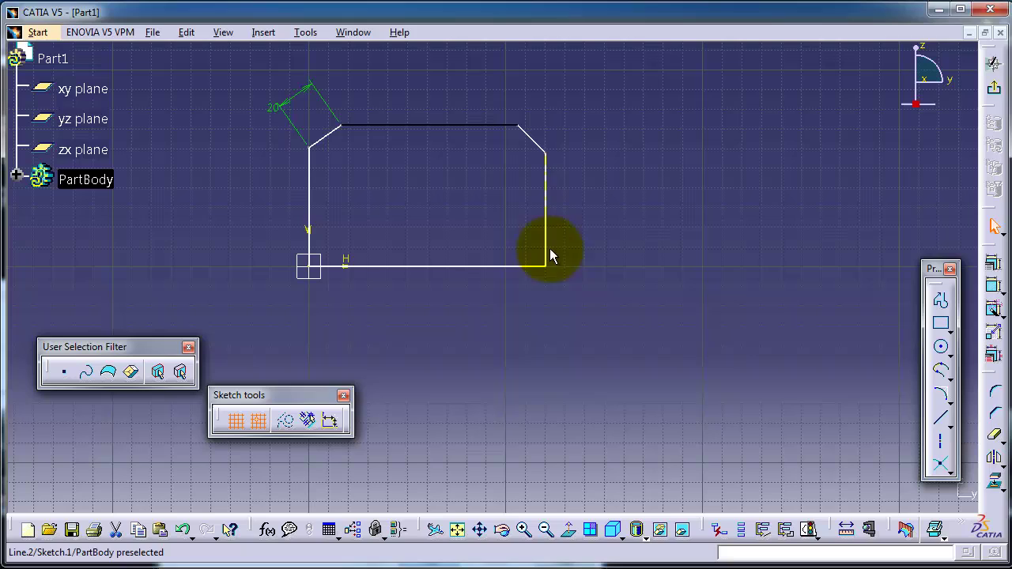
Step: Draw three straight lines beside the chamfered profile: two steep diagonals crossing each other and a shallow line crossing both
{"action": "left_click", "coordinate": [940, 417]}
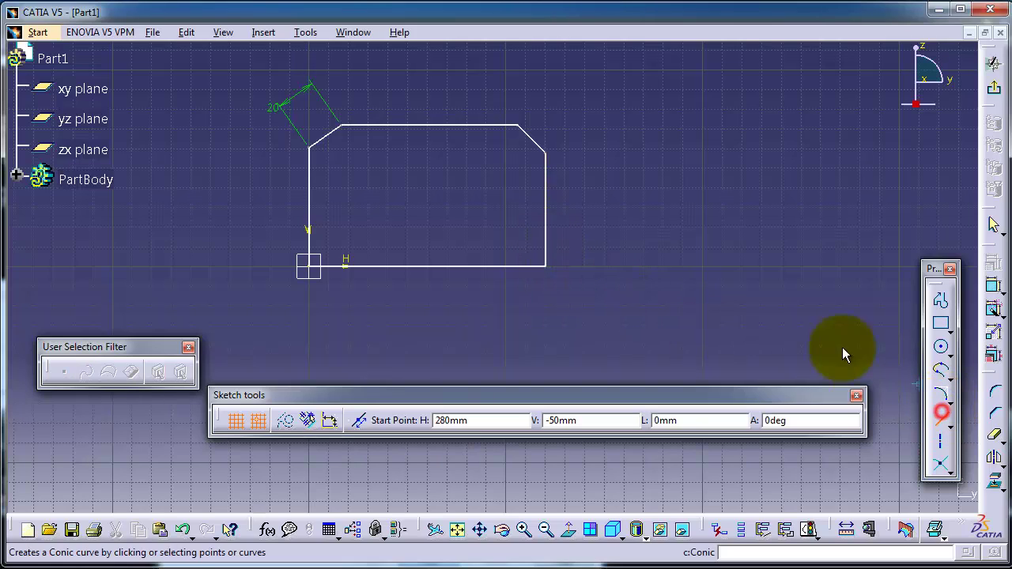
{"action": "left_click", "coordinate": [733, 135]}
{"action": "left_click", "coordinate": [625, 324]}
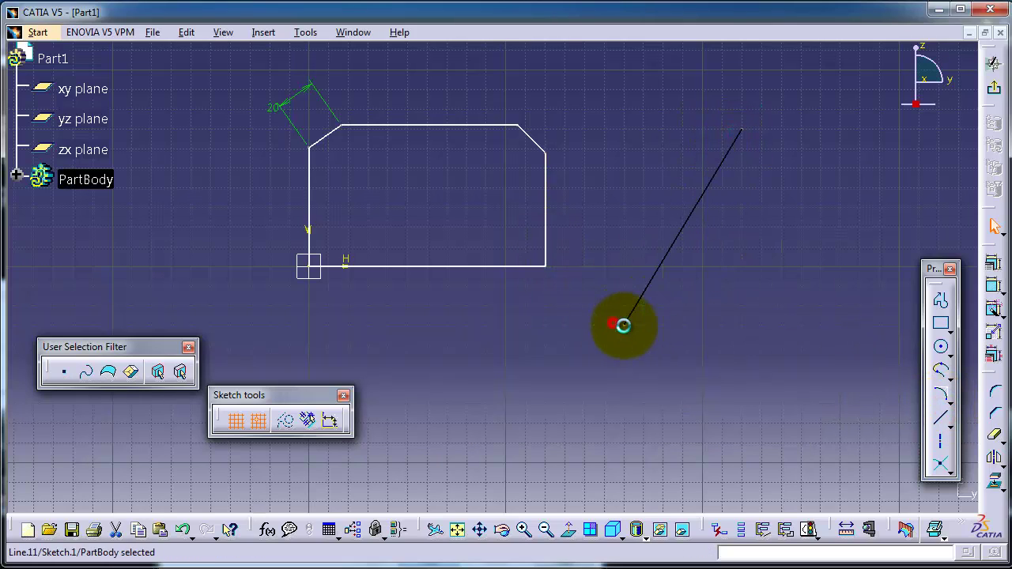
{"action": "left_click", "coordinate": [936, 420]}
{"action": "left_click", "coordinate": [625, 128]}
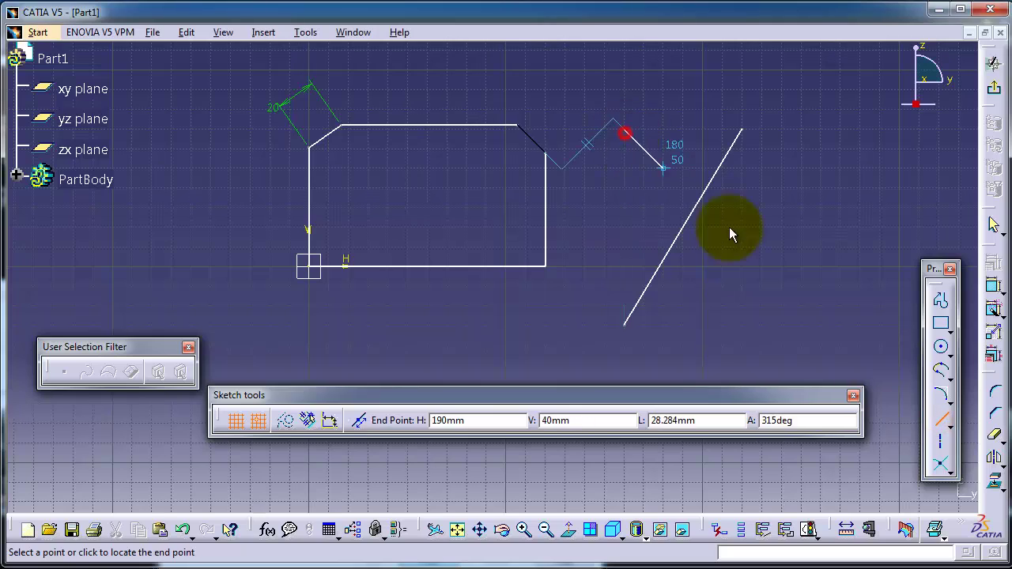
{"action": "left_click", "coordinate": [823, 326]}
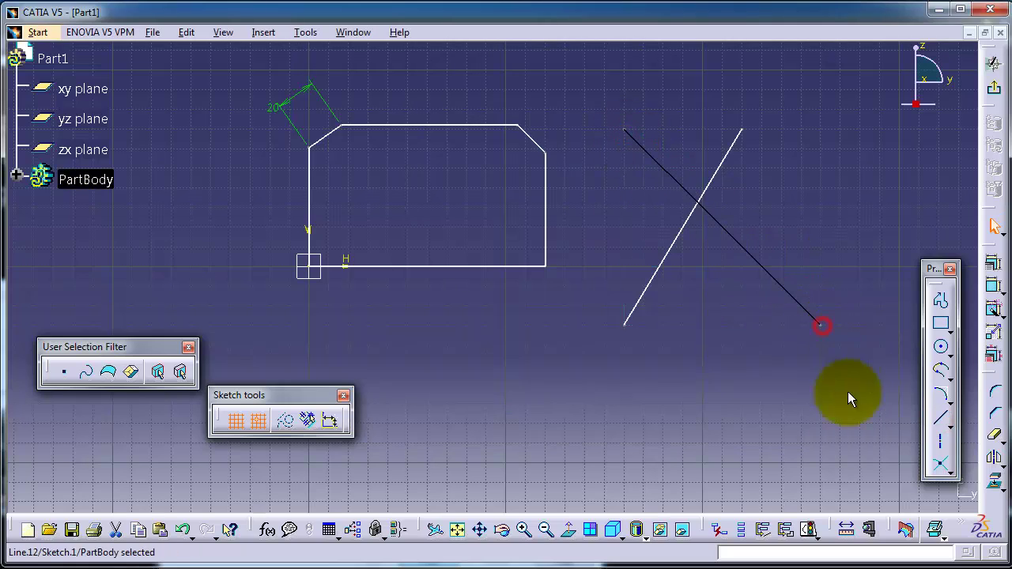
{"action": "left_click", "coordinate": [940, 417]}
{"action": "left_click", "coordinate": [598, 284]}
{"action": "left_click", "coordinate": [840, 251]}
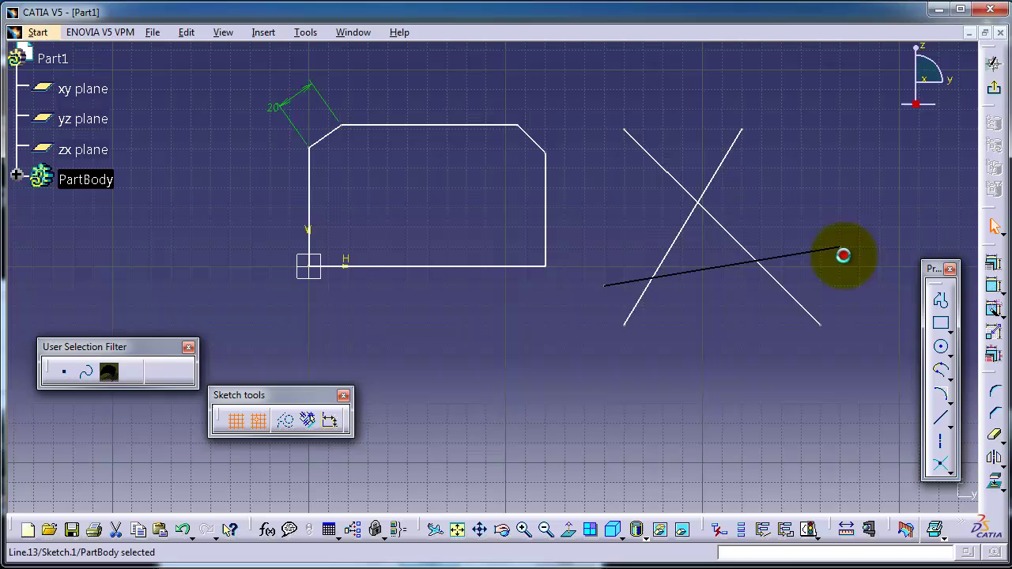
Step: Quick Trim the lower-right end of the descending diagonal at the shallow line, and Trim both diagonals to each other, keeping their lower parts
{"action": "left_click", "coordinate": [993, 435]}
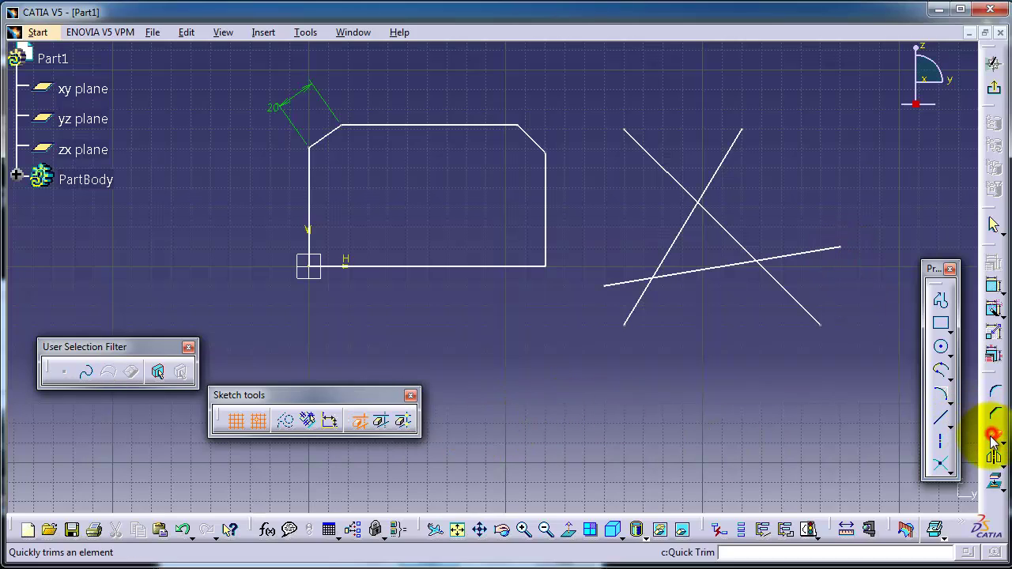
{"action": "left_click", "coordinate": [798, 317]}
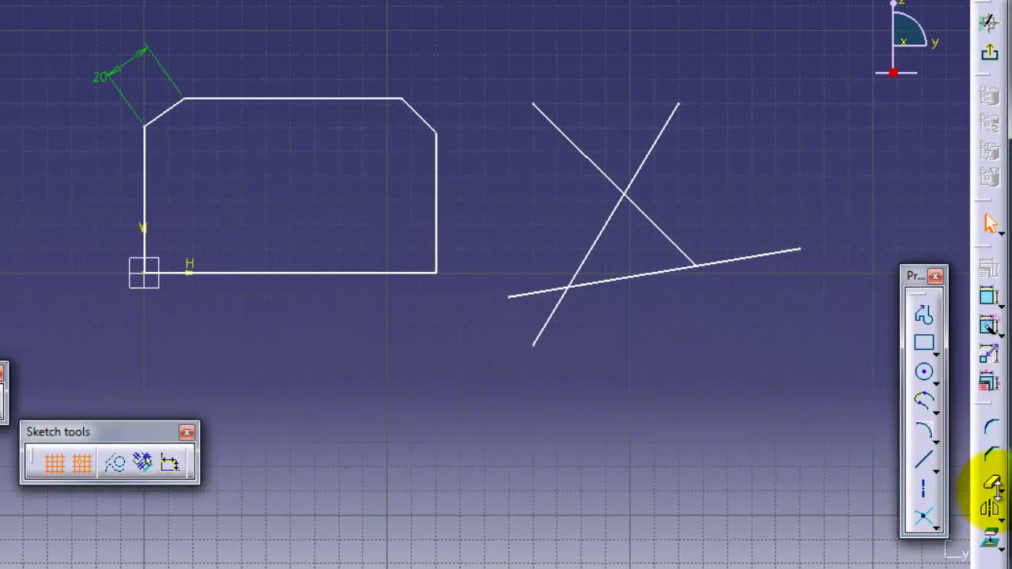
{"action": "left_click", "coordinate": [995, 491]}
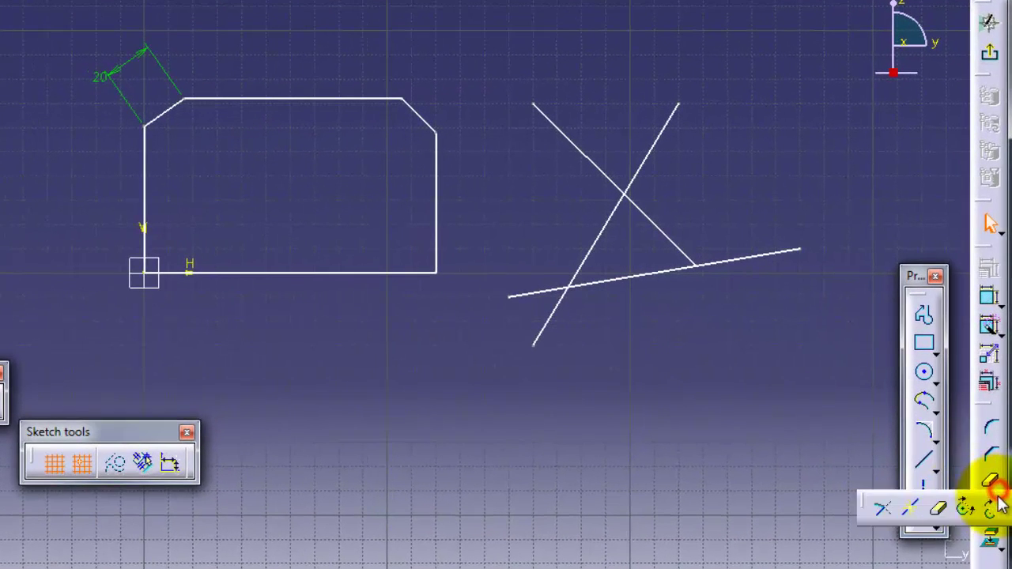
{"action": "left_click", "coordinate": [881, 509]}
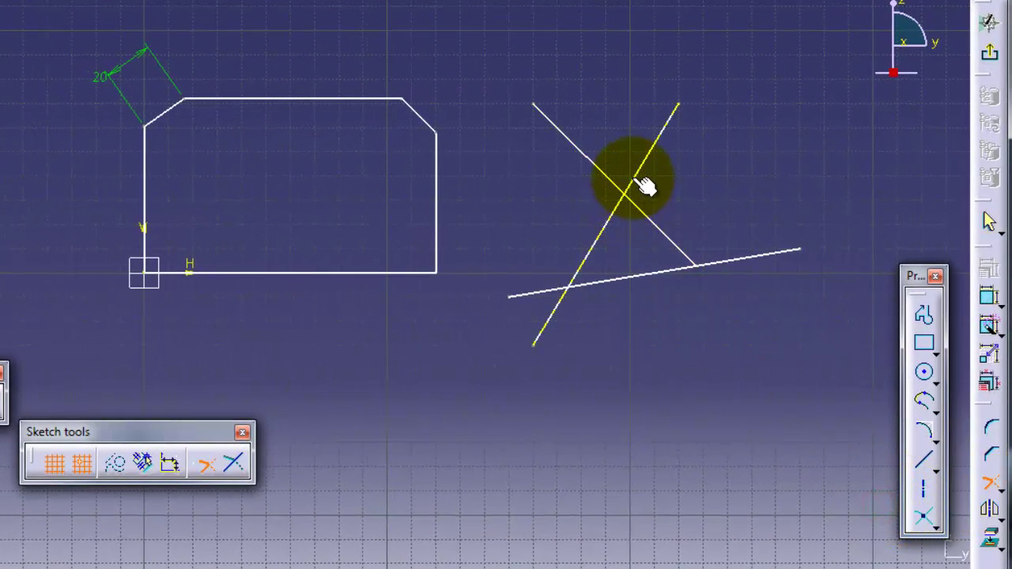
{"action": "left_click", "coordinate": [614, 215]}
{"action": "left_click", "coordinate": [654, 215]}
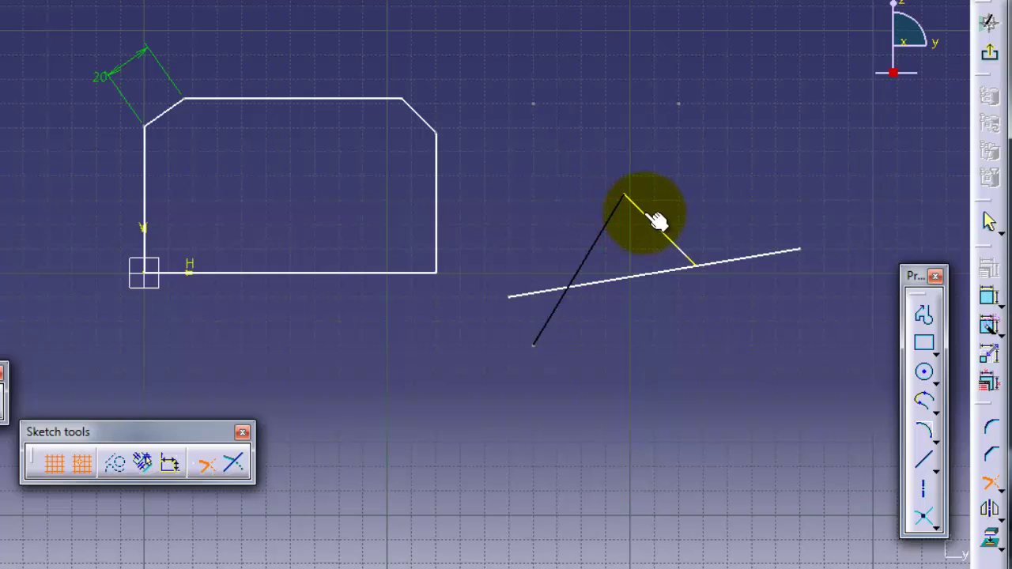
{"action": "left_click", "coordinate": [658, 224]}
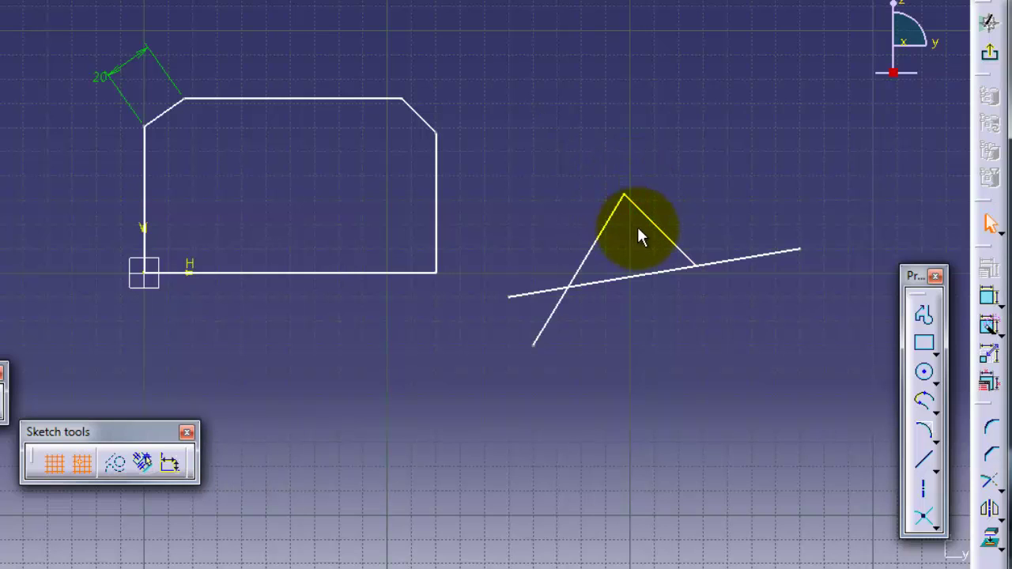
Step: Trim the shallow line against the left diagonal, keeping only the shallow line's left end and the diagonal's lower end, and undo it
{"action": "left_click", "coordinate": [988, 480]}
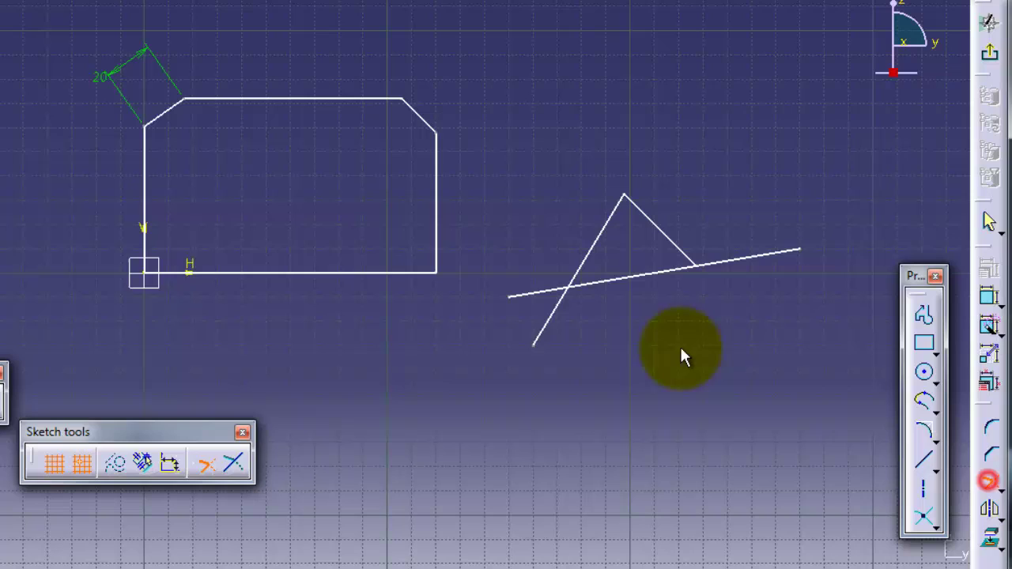
{"action": "left_click", "coordinate": [543, 297]}
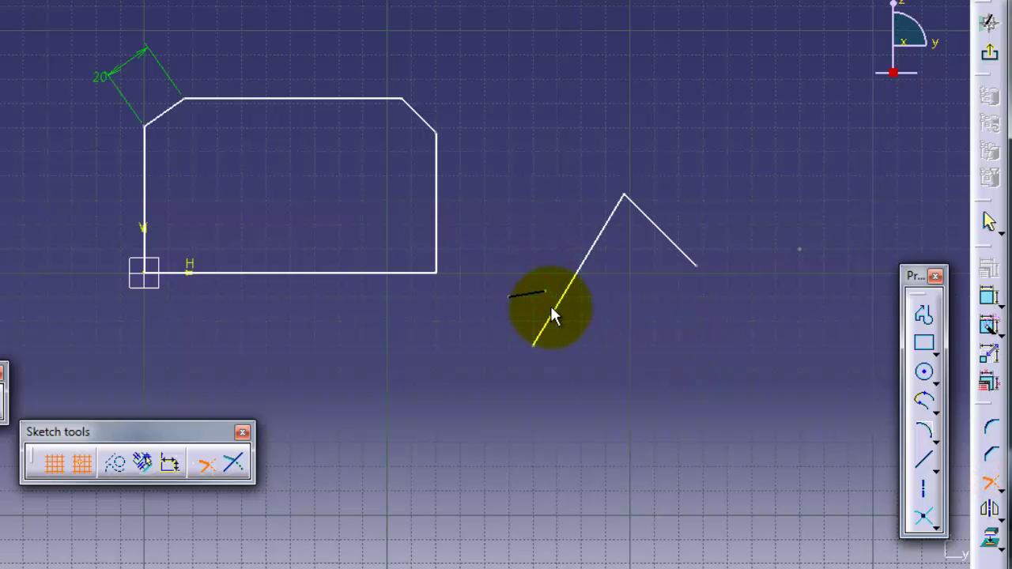
{"action": "left_click", "coordinate": [550, 306]}
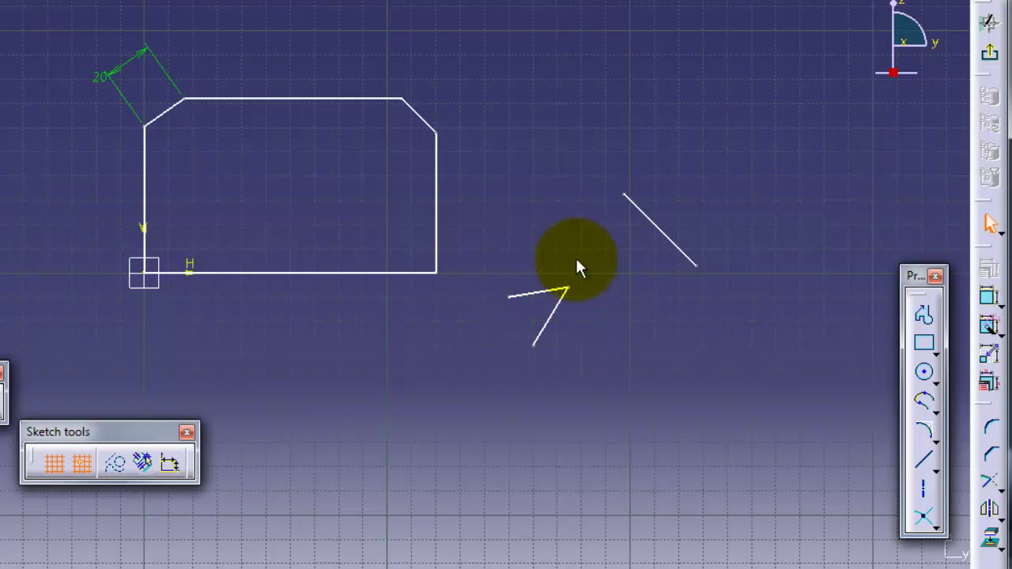
{"action": "left_click", "coordinate": [649, 252]}
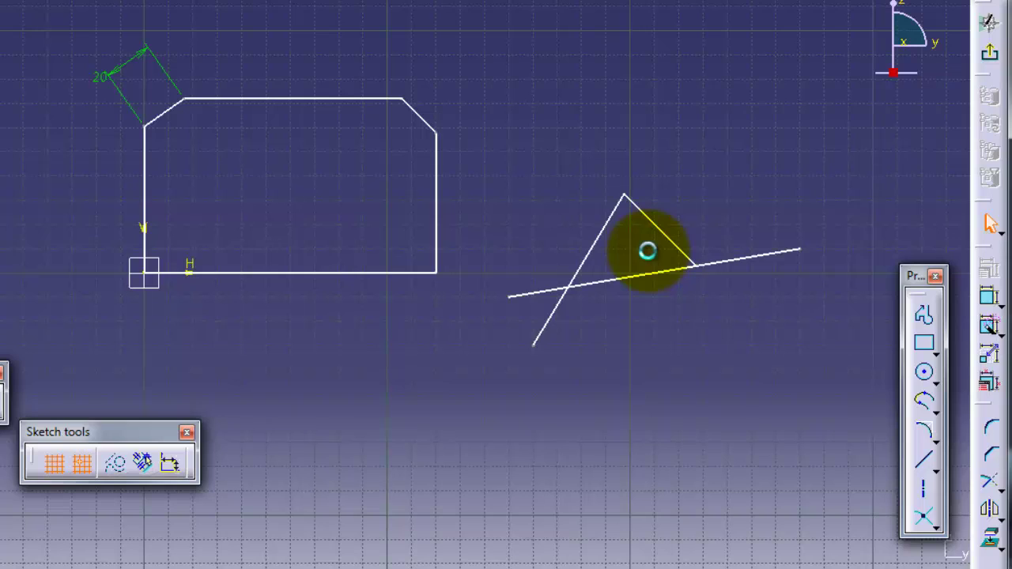
Step: Trim the left diagonal against the shallow line, keeping the diagonal's upper part and the shallow line's right part, and undo it
{"action": "left_click", "coordinate": [986, 482]}
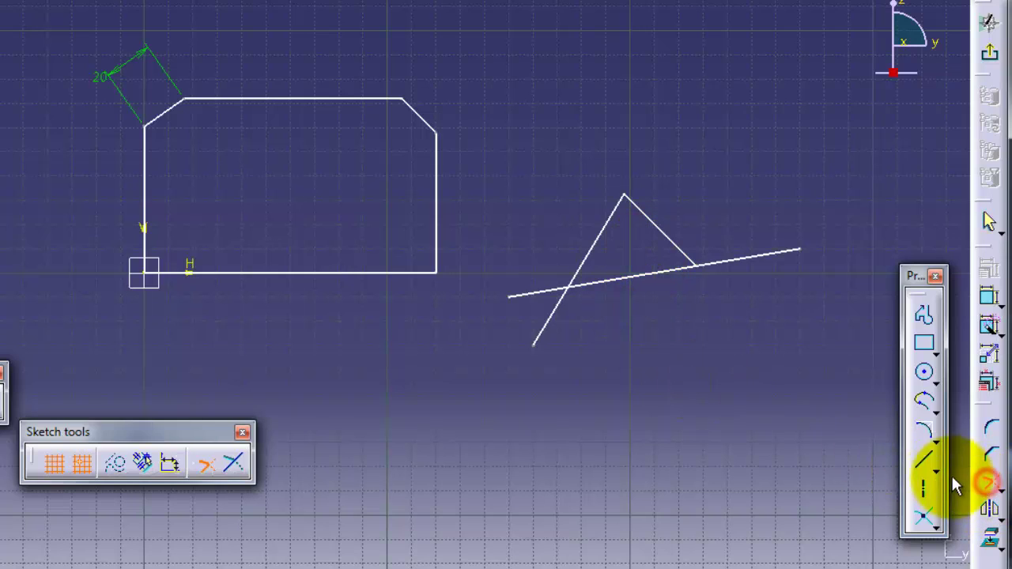
{"action": "left_click", "coordinate": [601, 253]}
{"action": "left_click", "coordinate": [602, 283]}
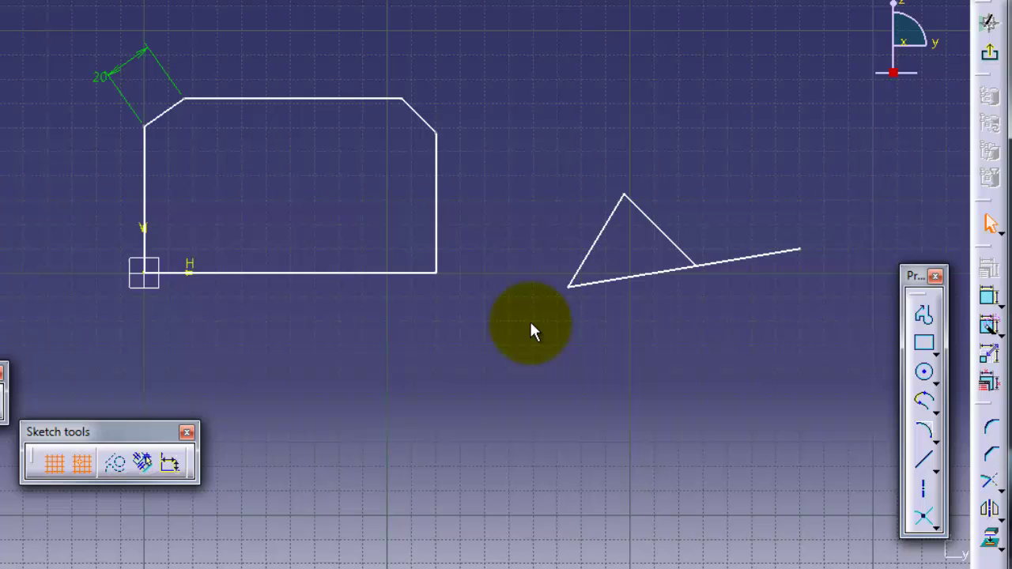
{"action": "key", "text": "ctrl+z"}
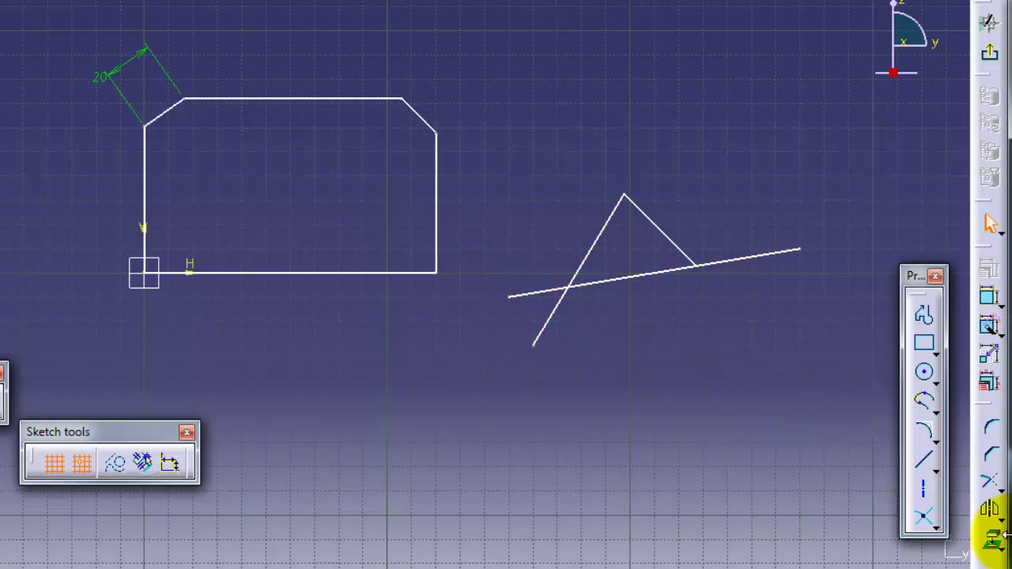
Step: Trim the left diagonal against the shallow line, keeping the diagonal's upper part and the shallow line's left end
{"action": "left_click", "coordinate": [991, 485]}
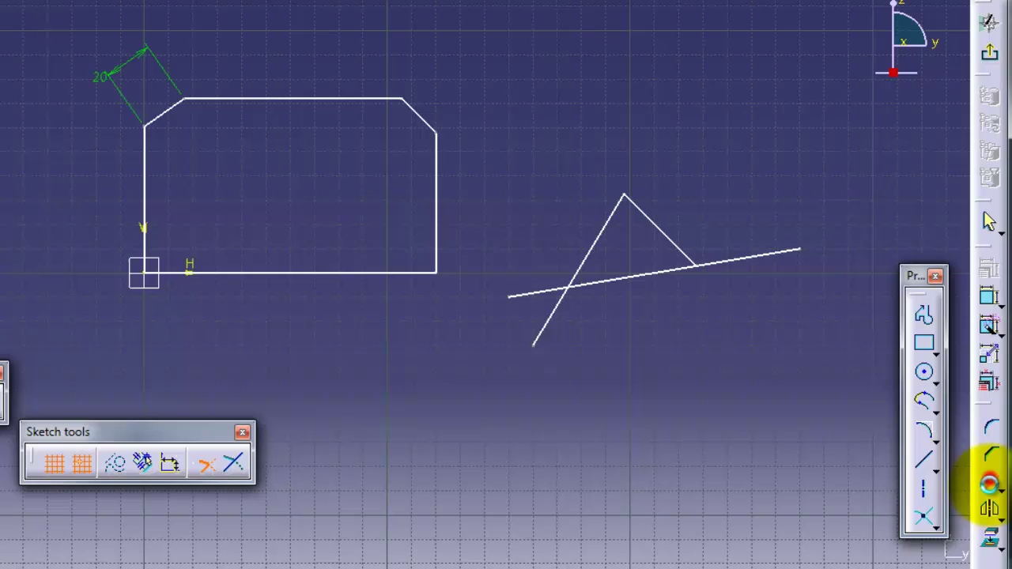
{"action": "left_click", "coordinate": [592, 255]}
{"action": "left_click", "coordinate": [552, 291]}
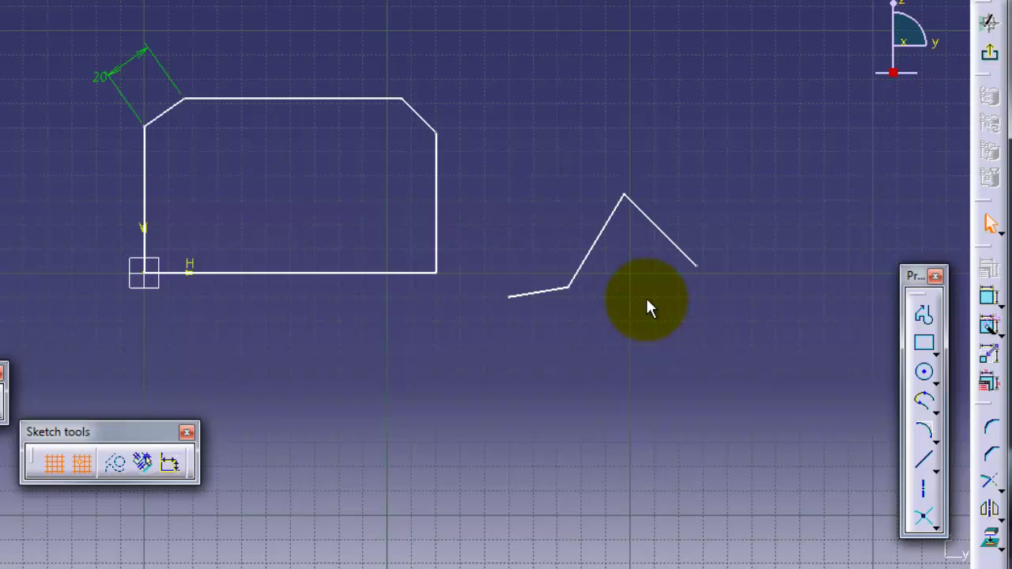
Step: Undo the last trim and Quick Trim the shallow line's left end at its intersection with the left diagonal
{"action": "key", "text": "ctrl+z"}
{"action": "left_click", "coordinate": [1001, 494]}
{"action": "left_click", "coordinate": [927, 509]}
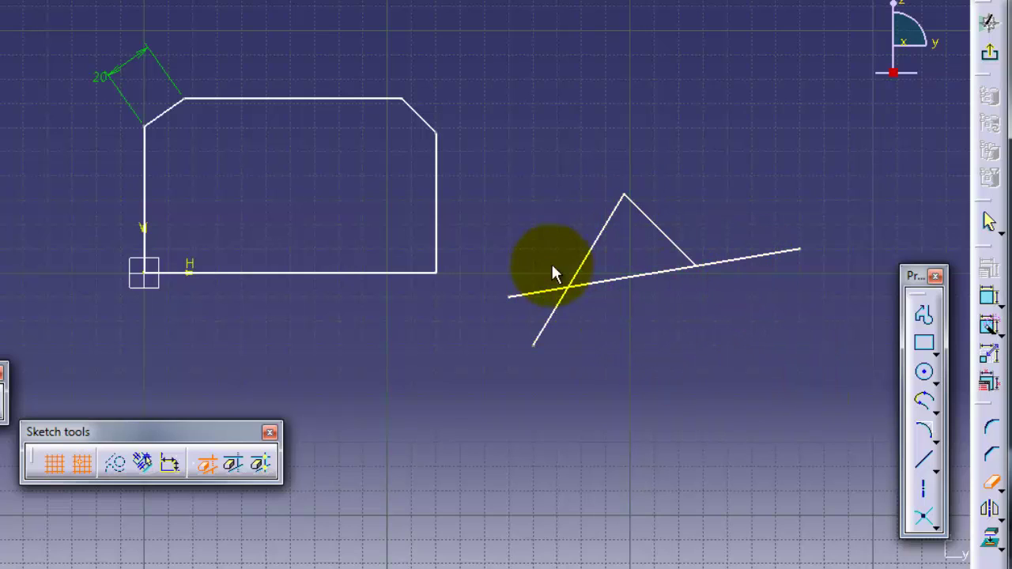
{"action": "left_click", "coordinate": [528, 293]}
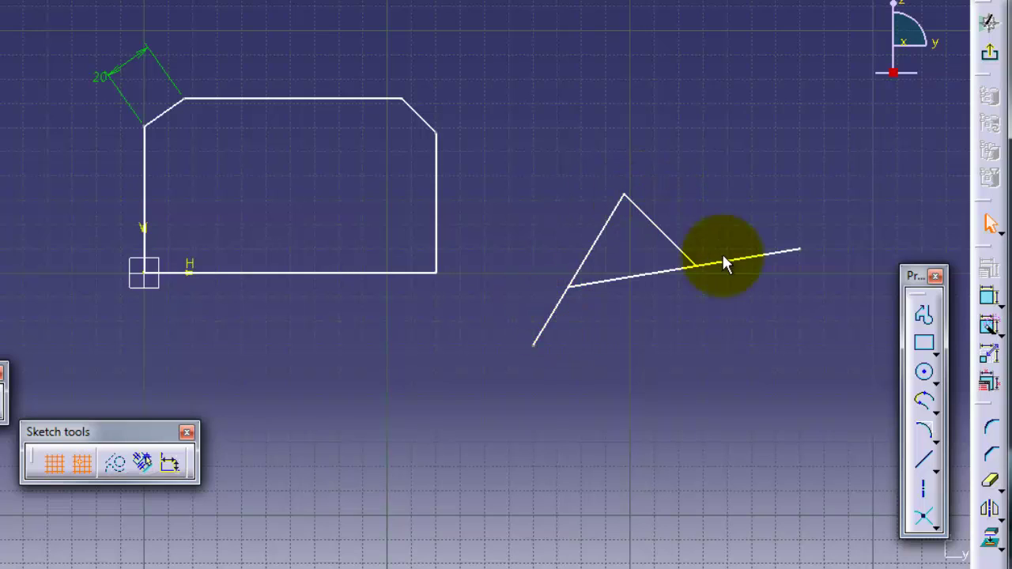
Step: Move the shallow line slightly upward and Quick Trim the left diagonal's end below it
{"action": "left_click", "coordinate": [764, 261]}
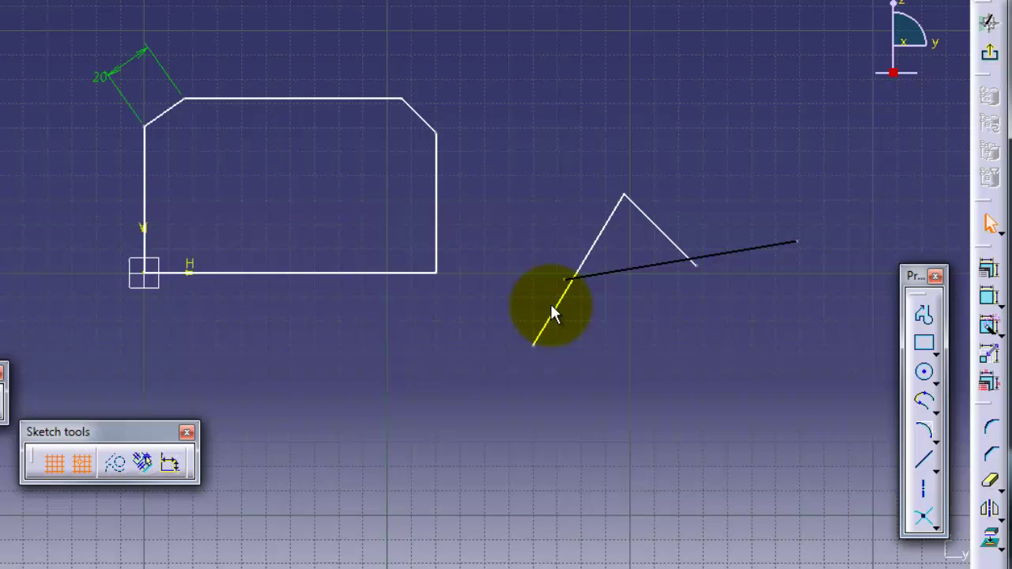
{"action": "left_click", "coordinate": [991, 480]}
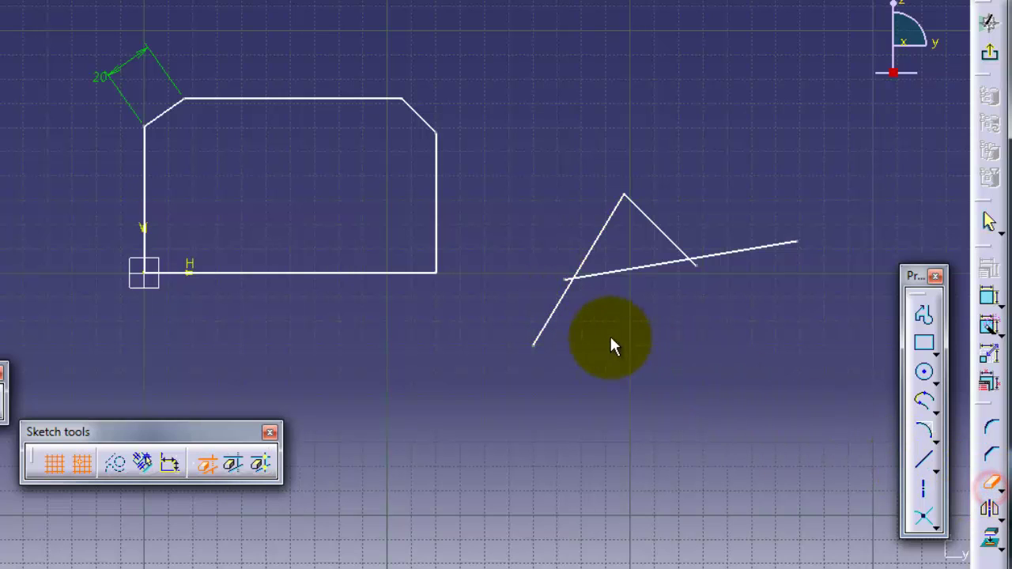
{"action": "left_click", "coordinate": [552, 315]}
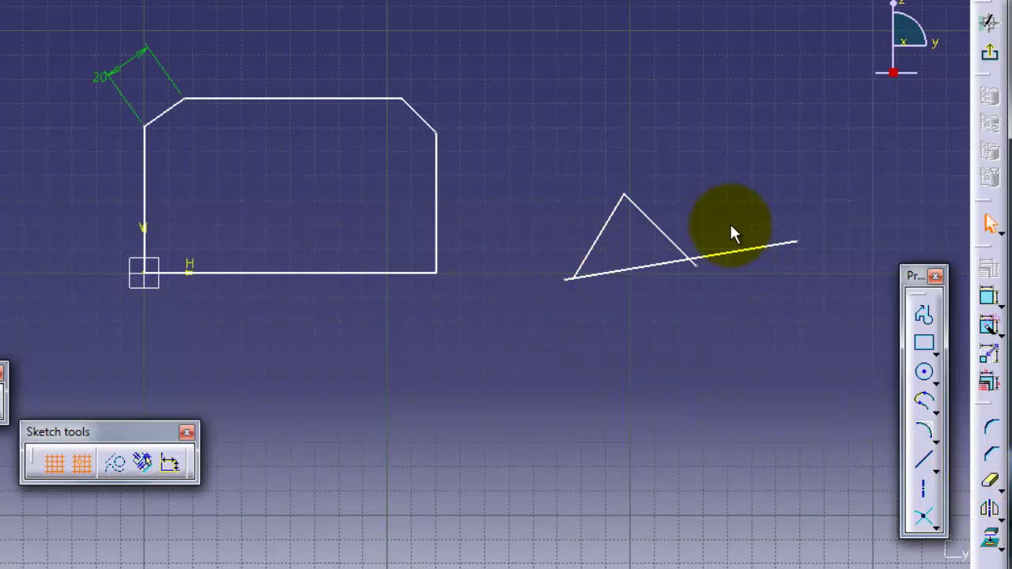
Step: Quick Trim the shallow line's right end and the descending diagonal's short end beyond their intersection
{"action": "mouse_move", "coordinate": [763, 269]}
{"action": "middle_mouse_down"}
{"action": "mouse_move", "coordinate": [751, 298]}
{"action": "mouse_move", "coordinate": [746, 226]}
{"action": "mouse_move", "coordinate": [478, 210]}
{"action": "middle_mouse_up"}
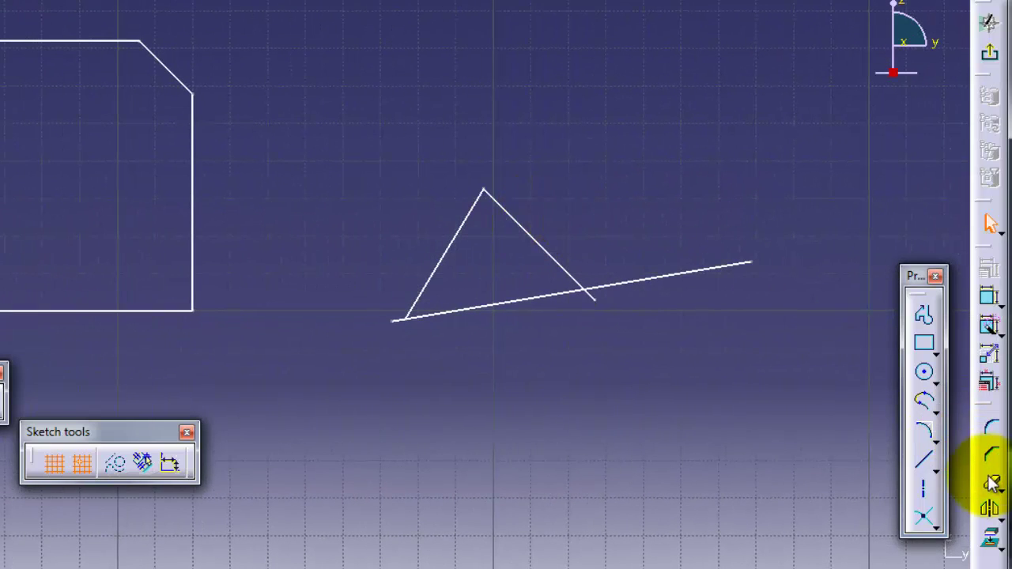
{"action": "left_click", "coordinate": [990, 480]}
{"action": "left_click", "coordinate": [645, 282]}
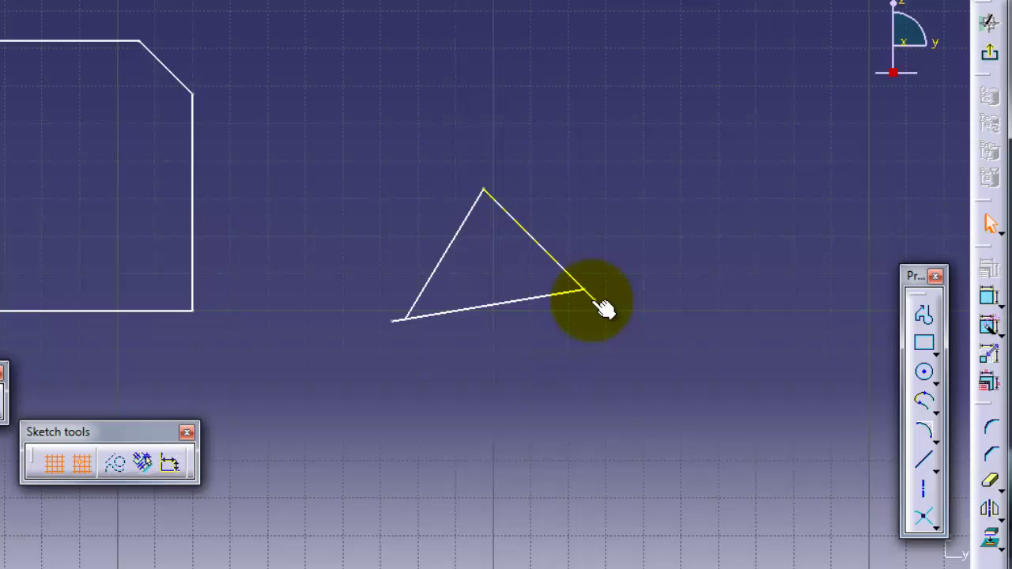
{"action": "left_click", "coordinate": [990, 481]}
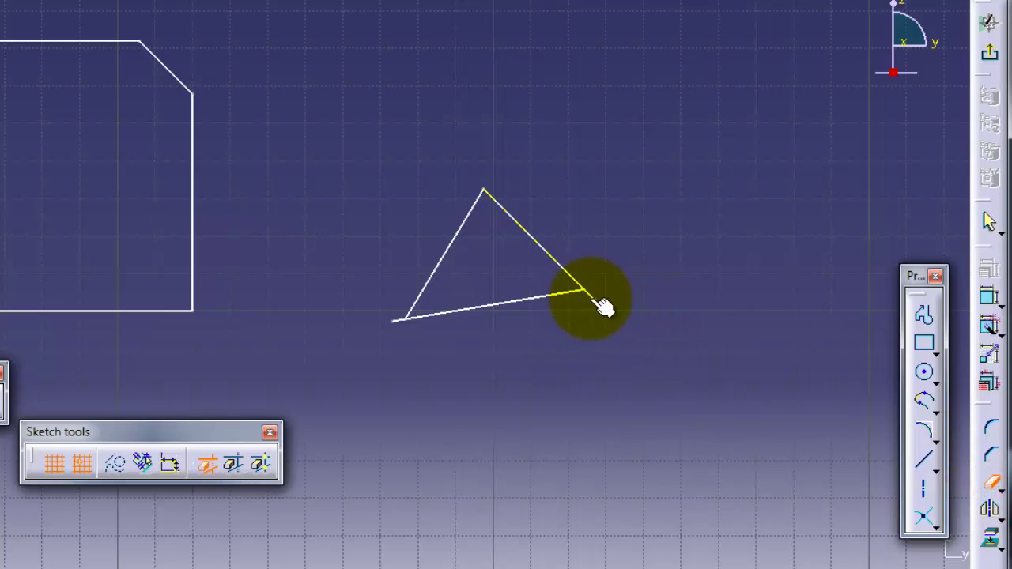
{"action": "left_click", "coordinate": [592, 296]}
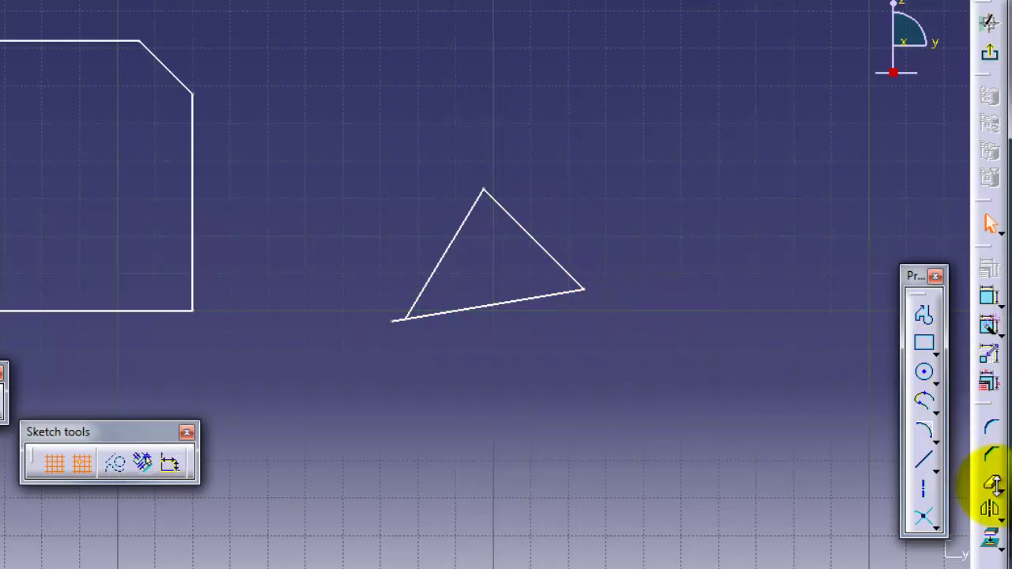
Step: Quick Trim the shallow line's short stub beyond the left diagonal to close the triangle's lower-left corner
{"action": "left_click", "coordinate": [999, 491]}
{"action": "left_click", "coordinate": [990, 481]}
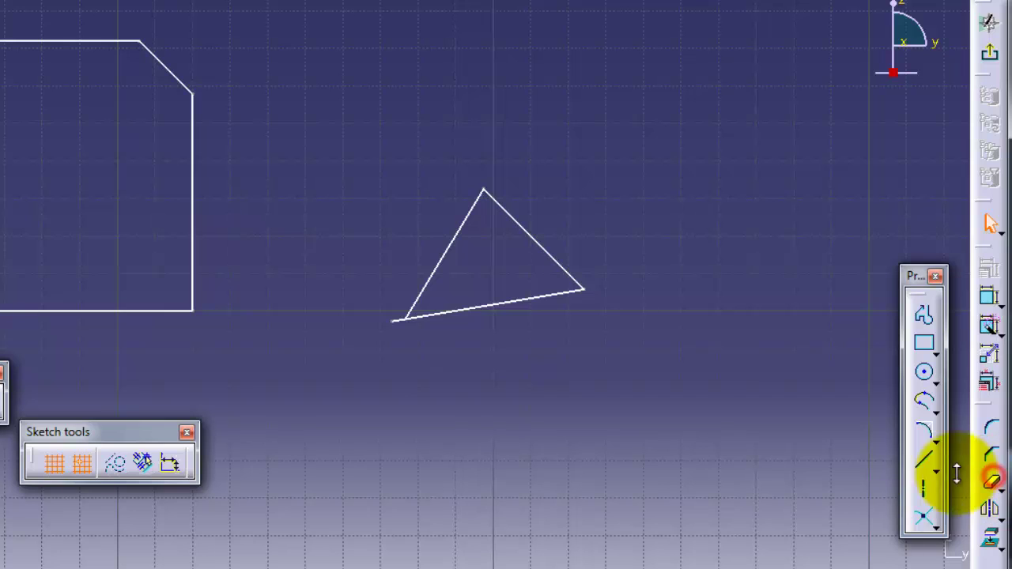
{"action": "left_click", "coordinate": [403, 324]}
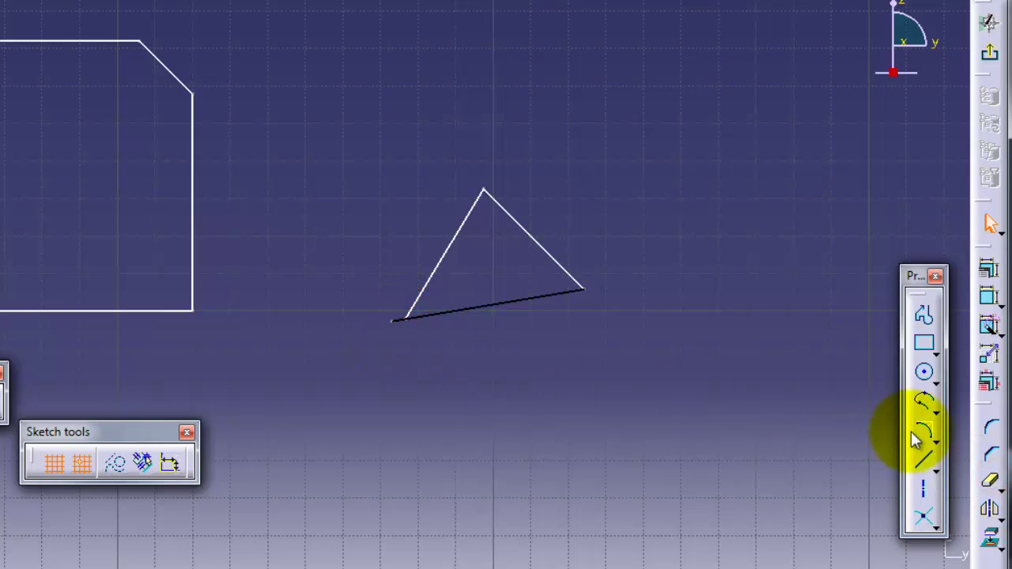
{"action": "left_click", "coordinate": [987, 481]}
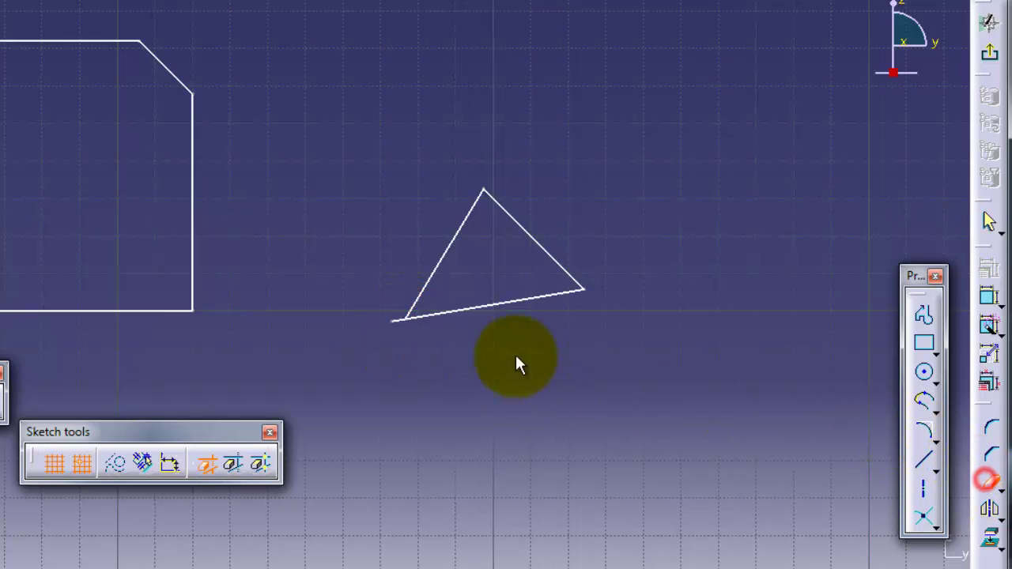
{"action": "left_click", "coordinate": [396, 320]}
{"action": "left_click", "coordinate": [405, 320]}
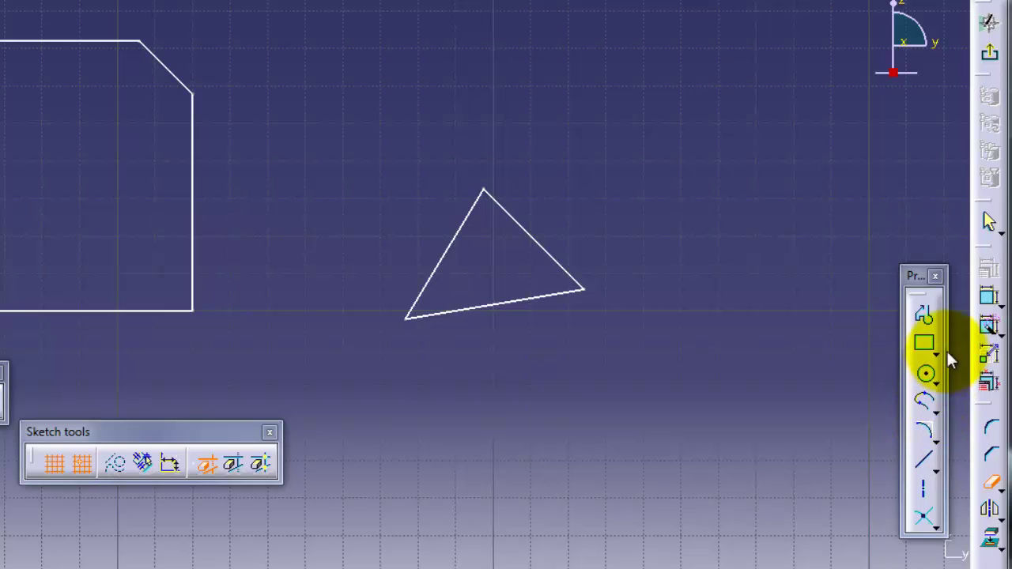
Step: Draw a vertical line to the right of the triangle, extending above its apex and below its base
{"action": "left_click", "coordinate": [934, 466]}
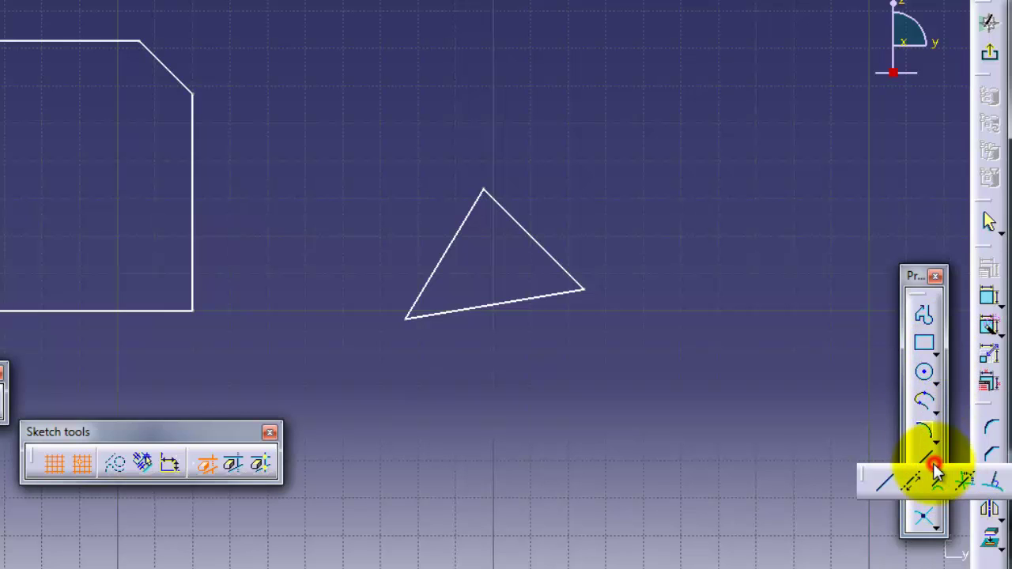
{"action": "left_click", "coordinate": [879, 484]}
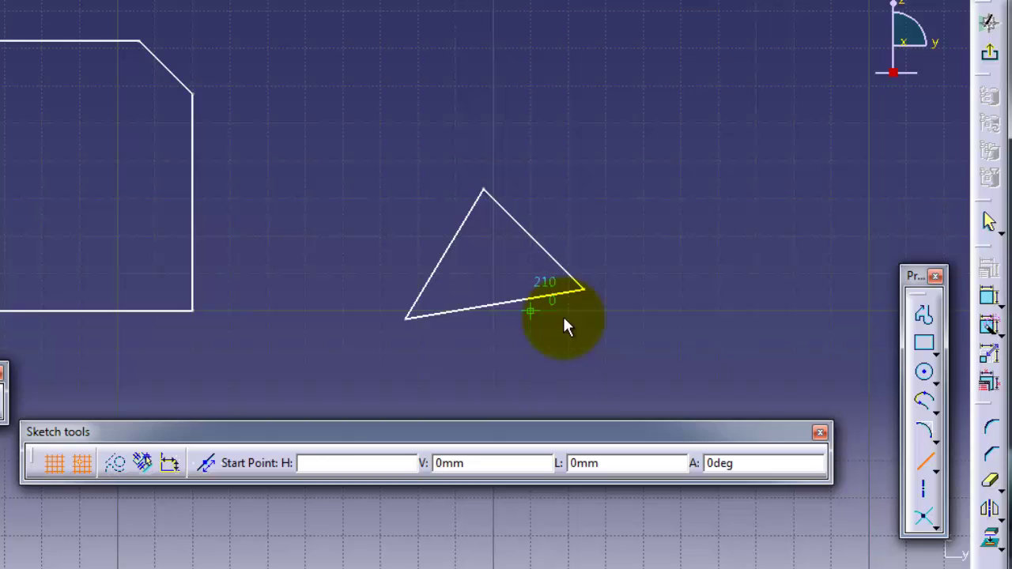
{"action": "left_click", "coordinate": [755, 83]}
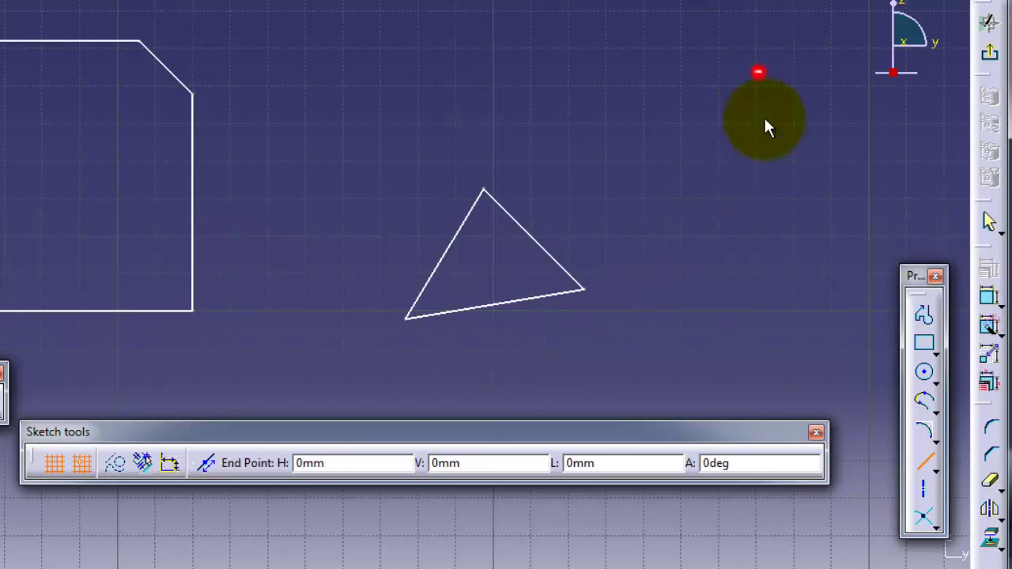
{"action": "left_click", "coordinate": [756, 348]}
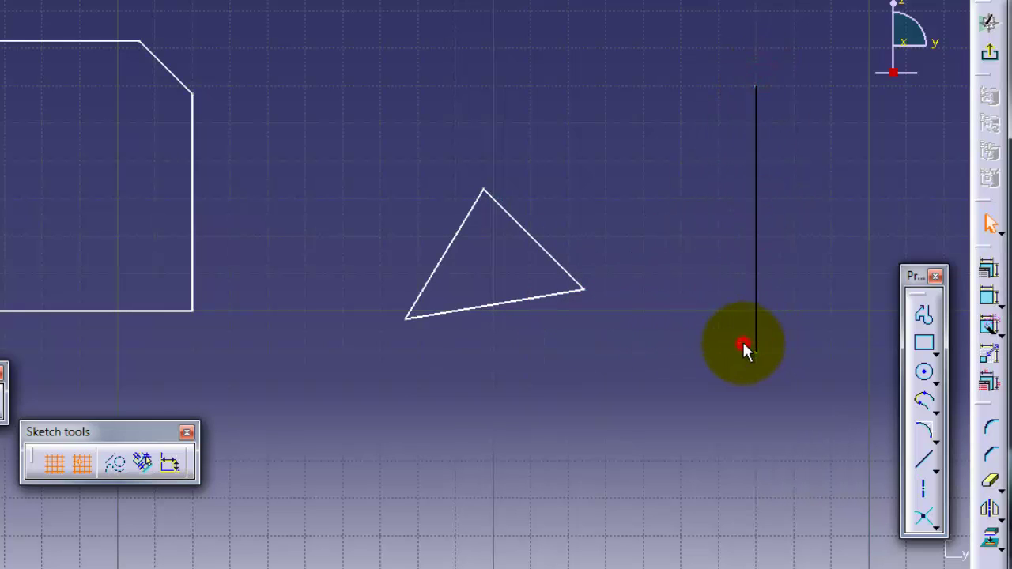
Step: Draw one line descending to the right and one rising to the right, crossing each other and the vertical line
{"action": "left_click", "coordinate": [922, 462]}
{"action": "left_click", "coordinate": [584, 162]}
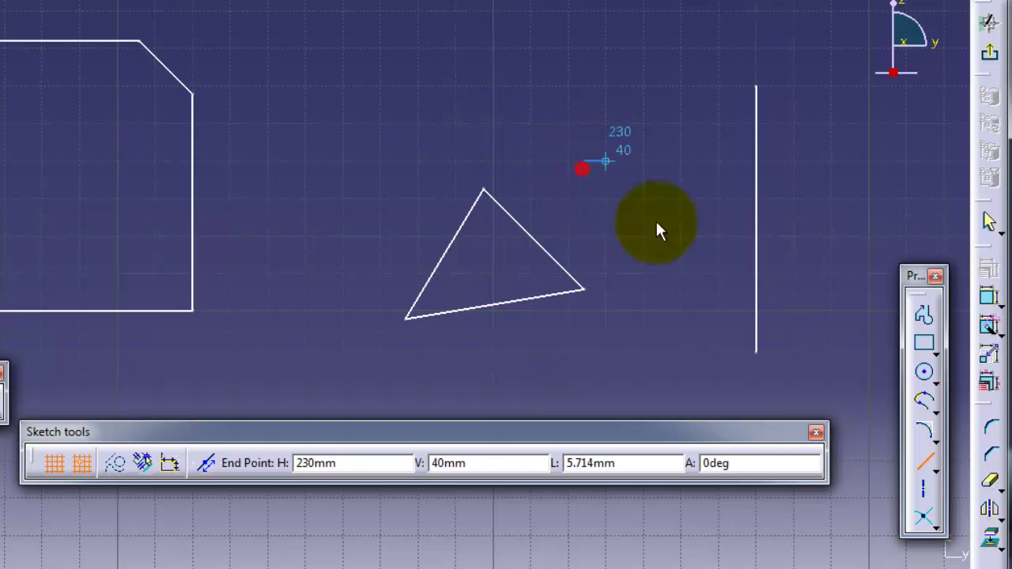
{"action": "left_click", "coordinate": [824, 342]}
{"action": "left_click", "coordinate": [923, 462]}
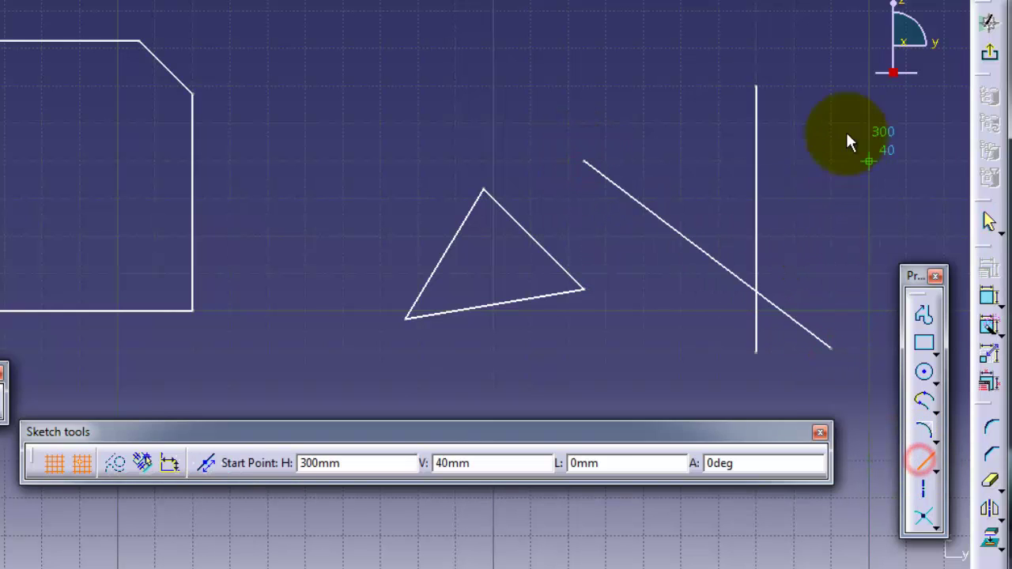
{"action": "left_click", "coordinate": [834, 107]}
{"action": "left_click", "coordinate": [629, 227]}
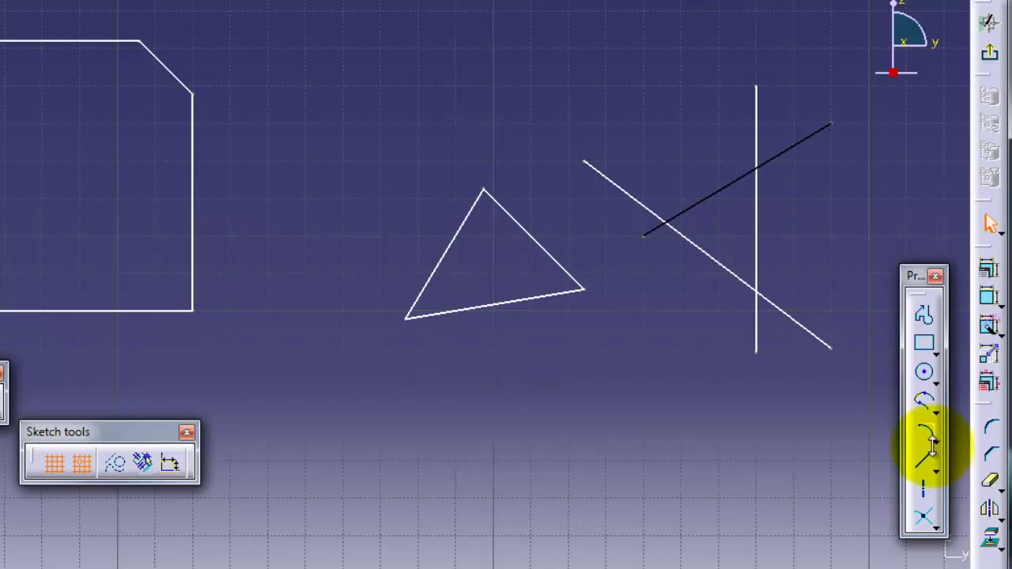
Step: Quick Trim away the rising line's middle segment between the vertical and descending lines using Break and Rubber In, and undo it
{"action": "left_click", "coordinate": [990, 480]}
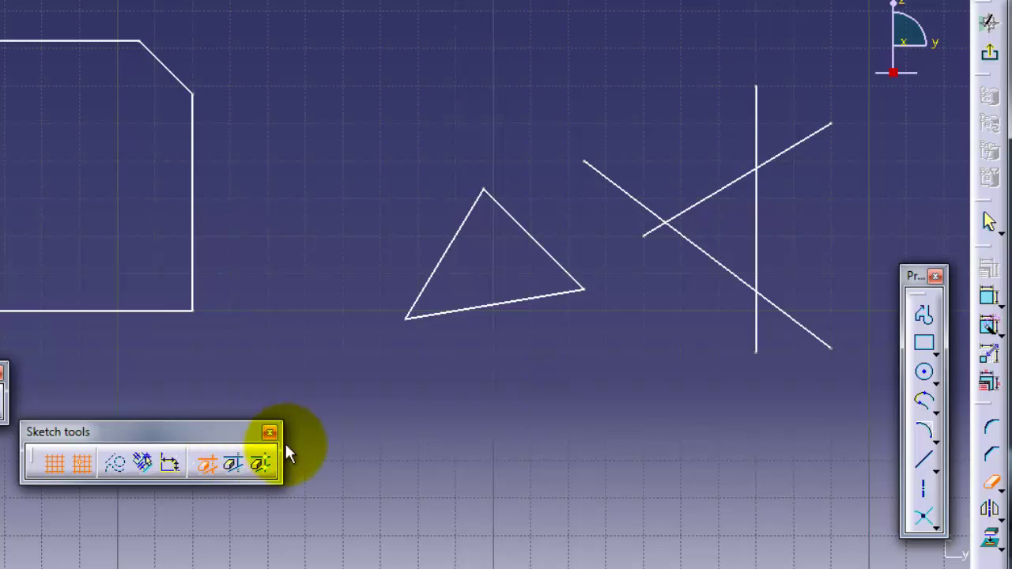
{"action": "left_click", "coordinate": [234, 463]}
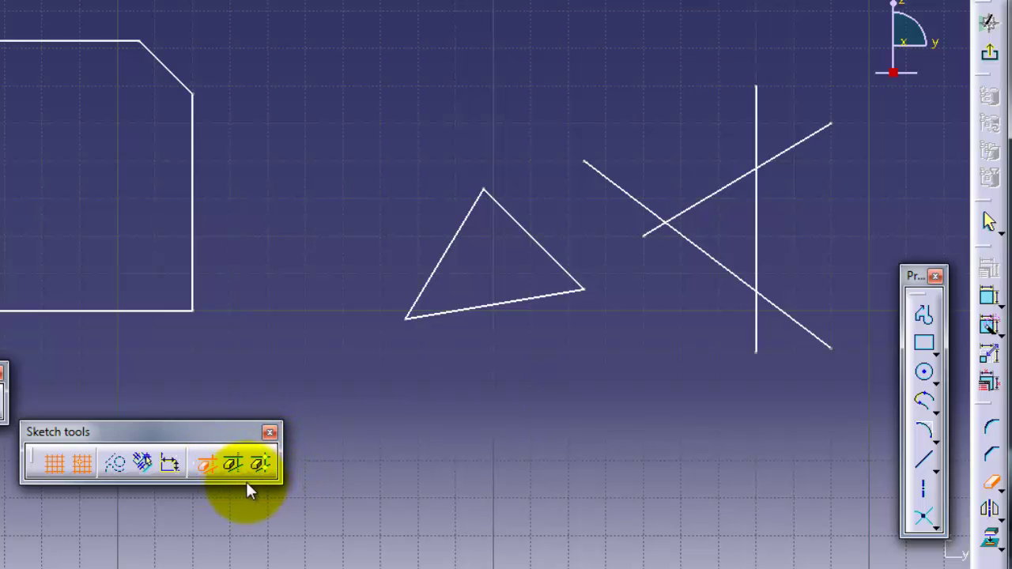
{"action": "left_click", "coordinate": [209, 467]}
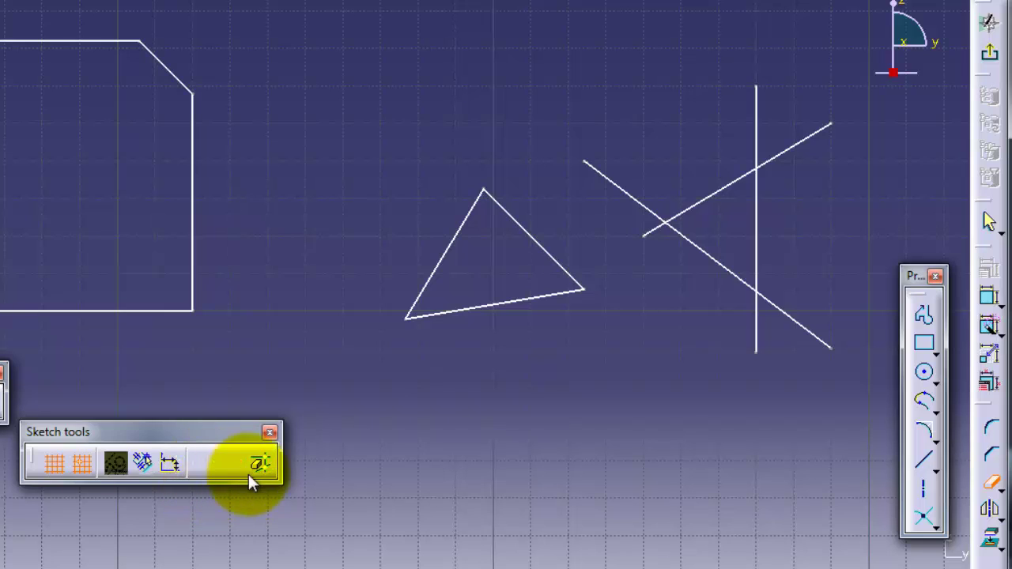
{"action": "left_click", "coordinate": [699, 207]}
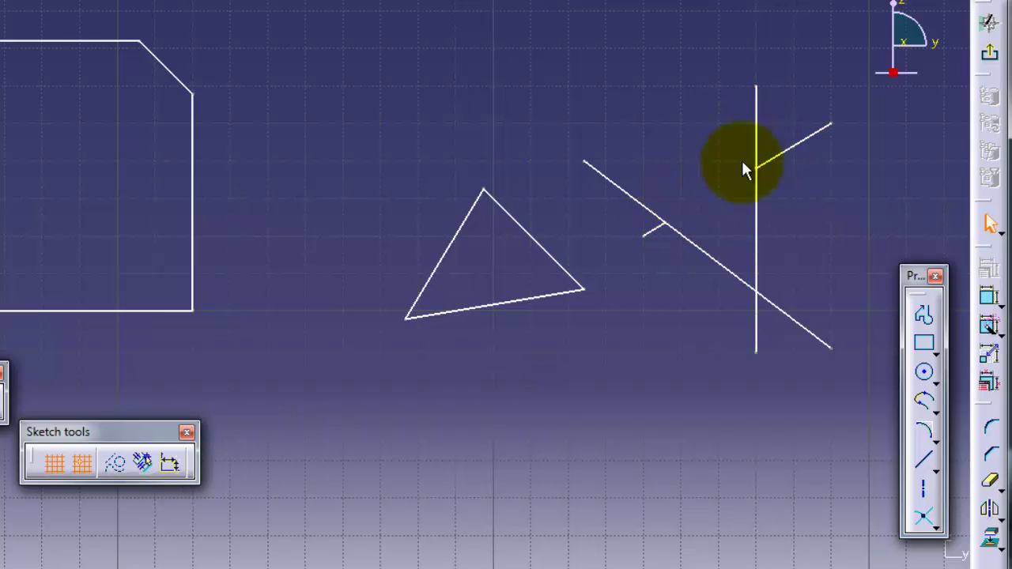
{"action": "left_click", "coordinate": [687, 231]}
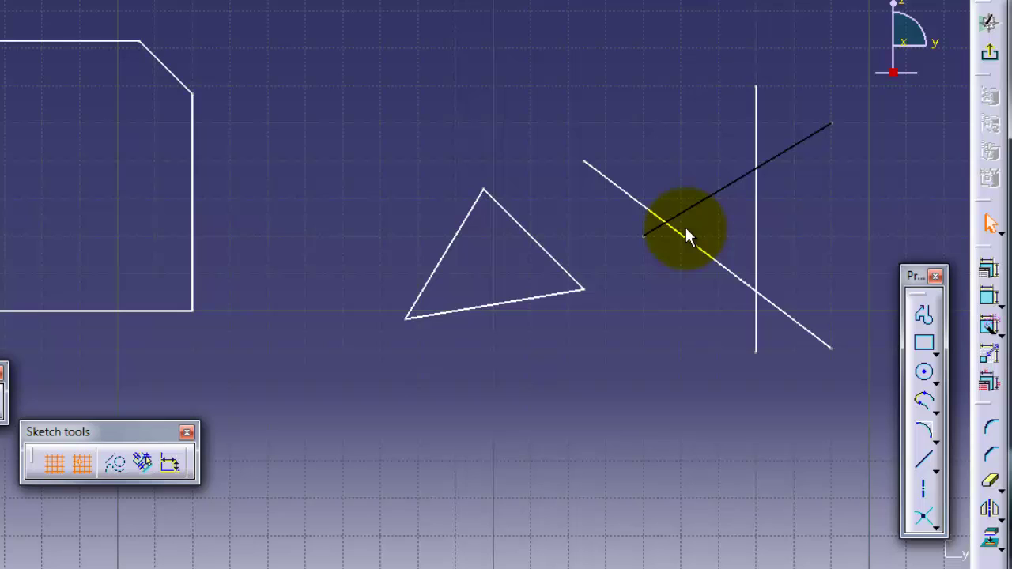
Step: Quick Trim the rising line with Break and Rubber Out, keeping only its segment between the vertical and descending lines, and undo it
{"action": "left_click", "coordinate": [991, 480]}
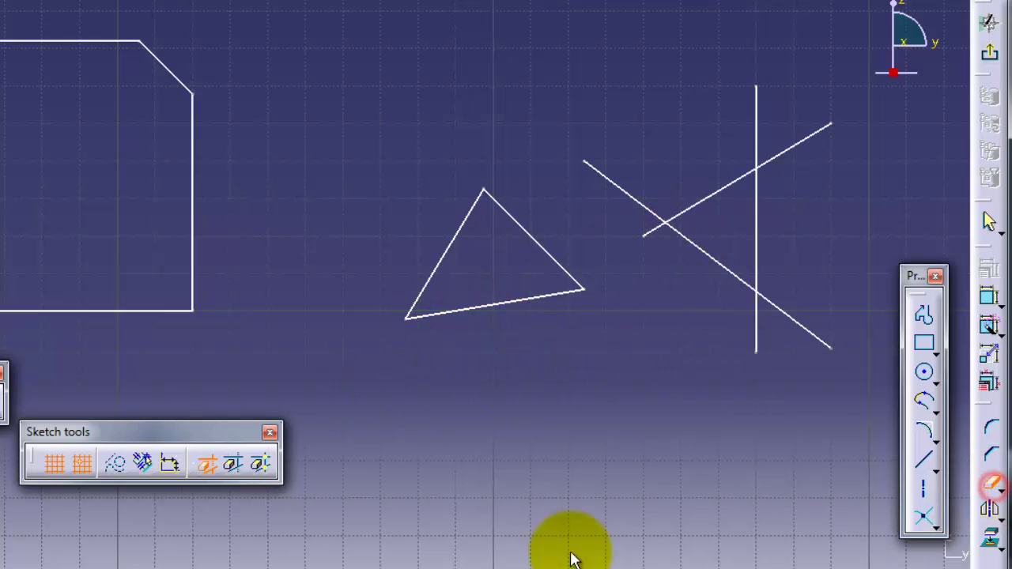
{"action": "left_click", "coordinate": [234, 466]}
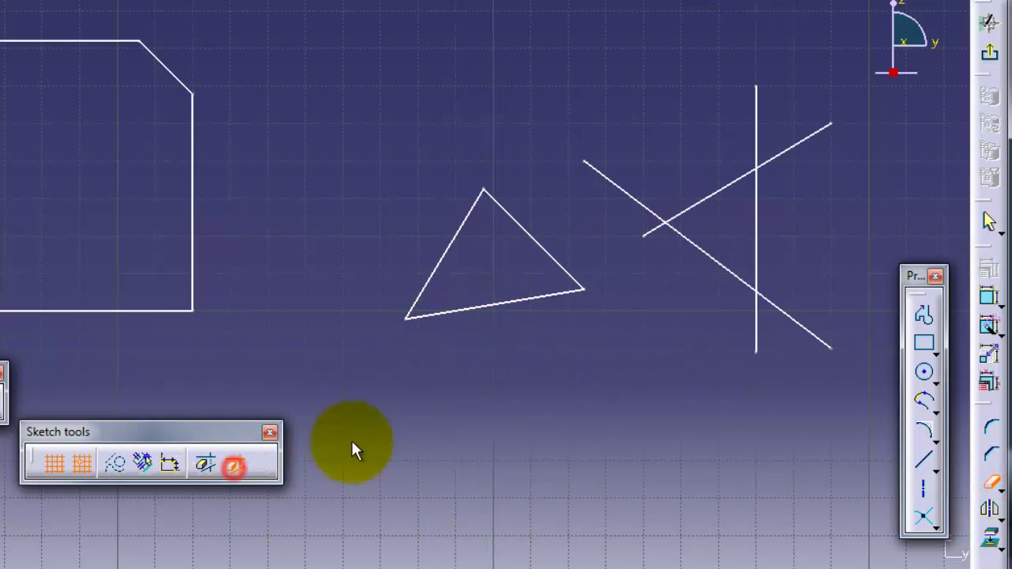
{"action": "left_click", "coordinate": [734, 197]}
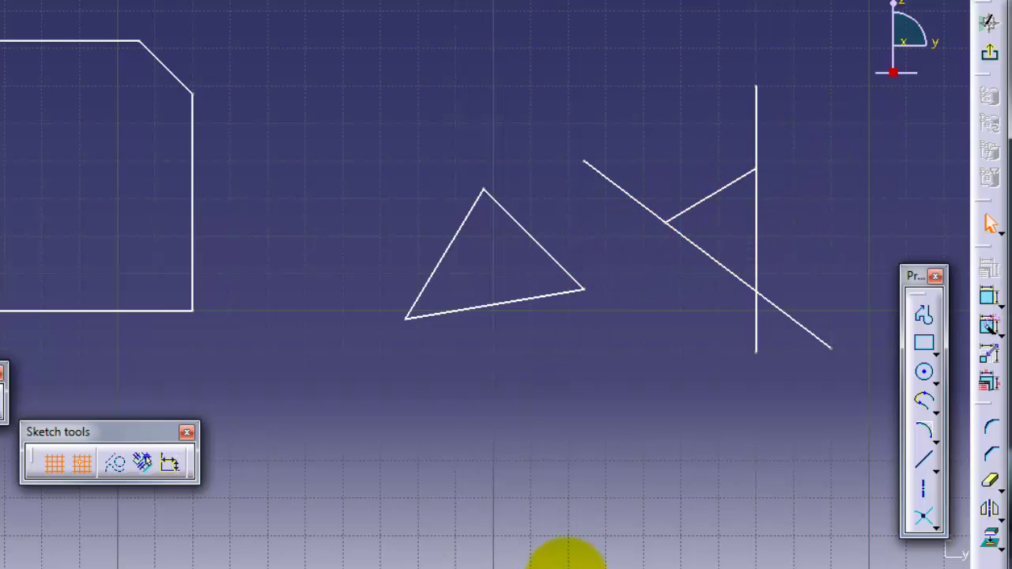
{"action": "left_click", "coordinate": [700, 395]}
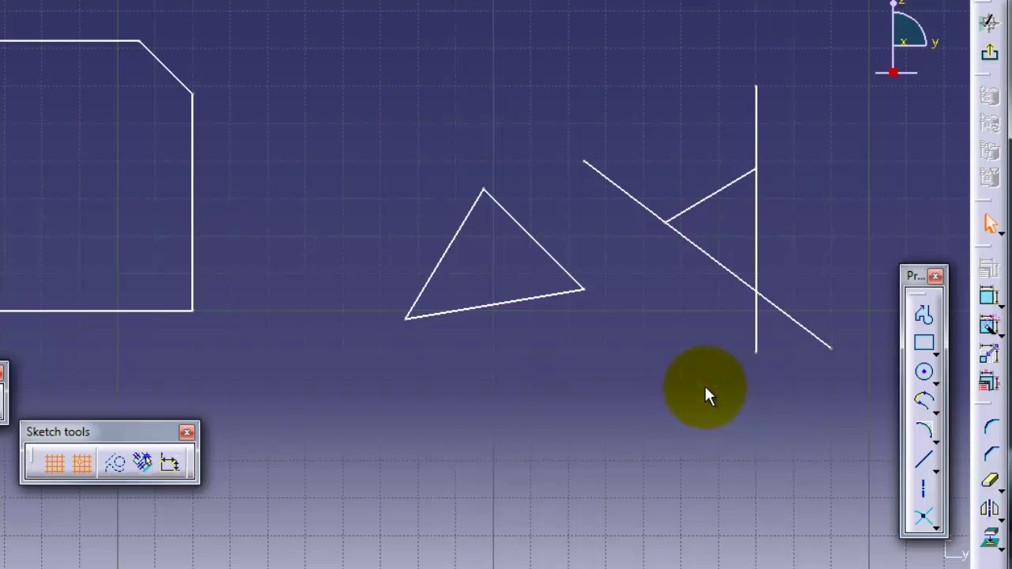
{"action": "left_click", "coordinate": [705, 380]}
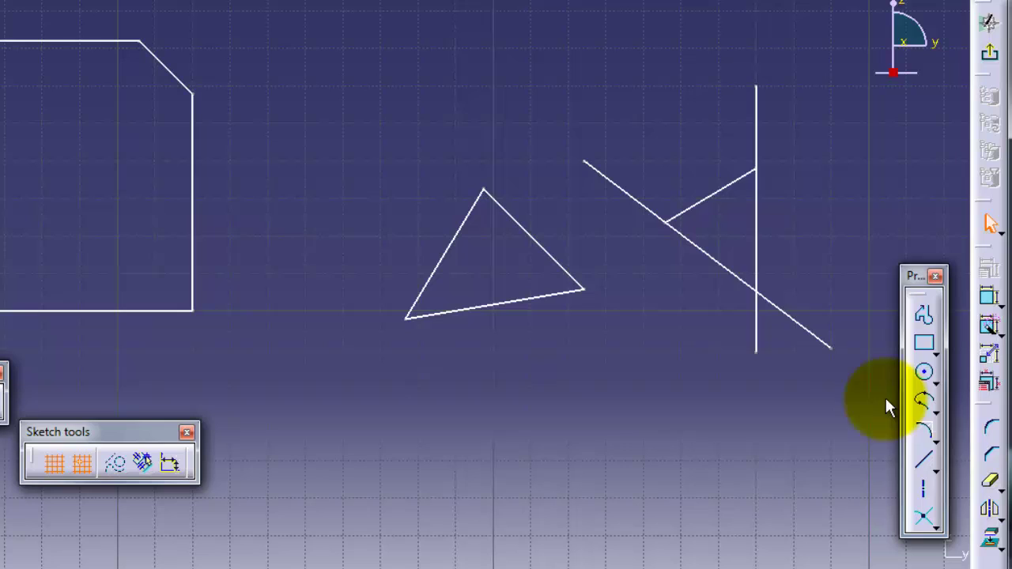
{"action": "left_click", "coordinate": [739, 251]}
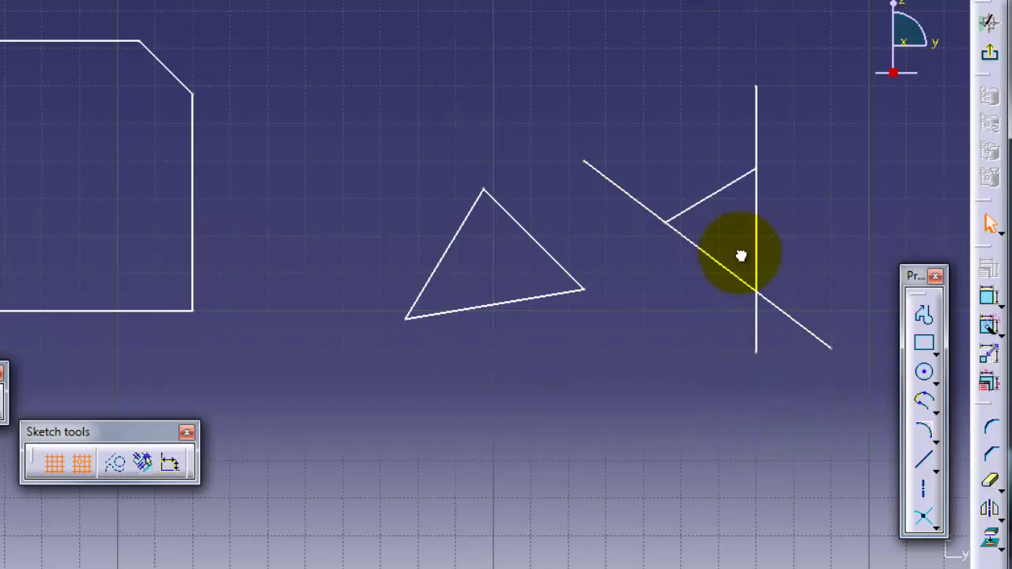
{"action": "left_click", "coordinate": [740, 252]}
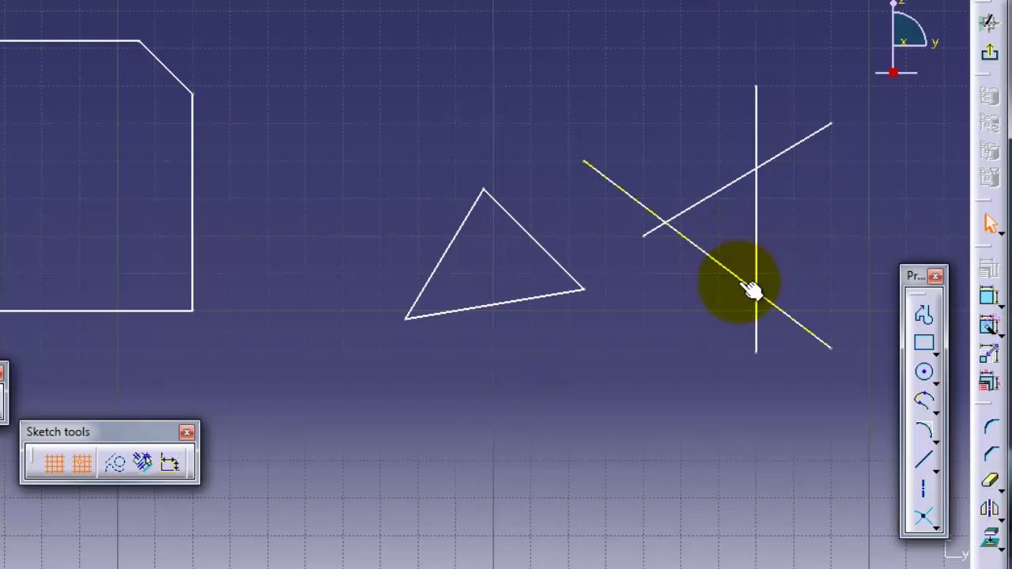
Step: Quick Trim the rising line with Break and Keep, splitting it at the vertical and descending lines, and select the vertical line
{"action": "left_click", "coordinate": [990, 481]}
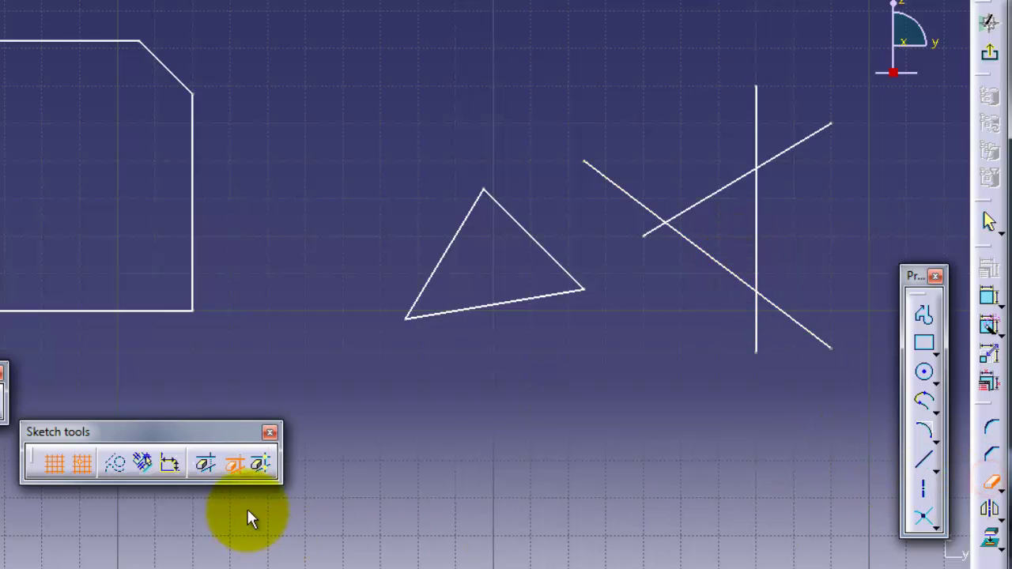
{"action": "left_click", "coordinate": [261, 467]}
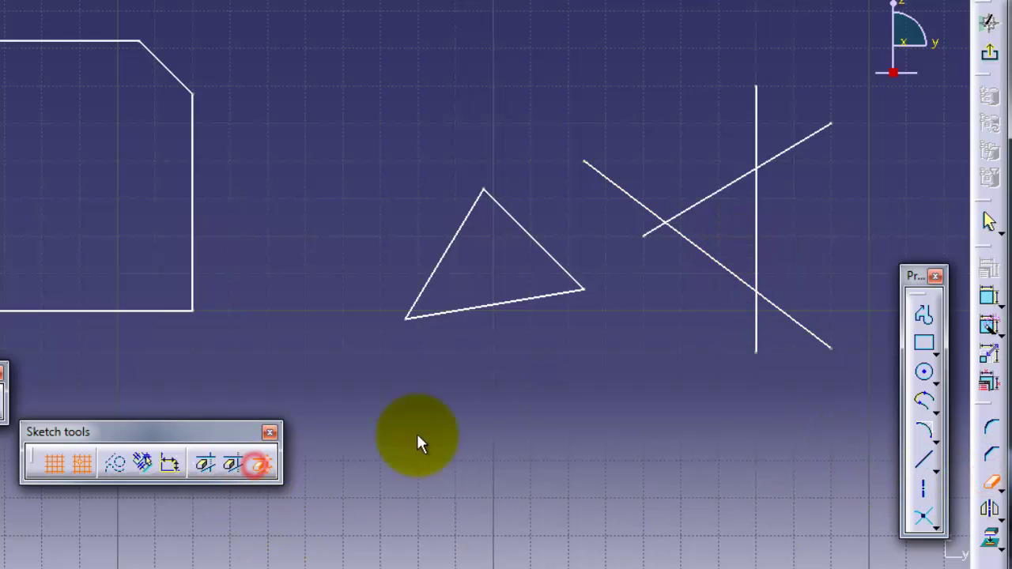
{"action": "left_click", "coordinate": [722, 189]}
{"action": "left_click", "coordinate": [757, 210]}
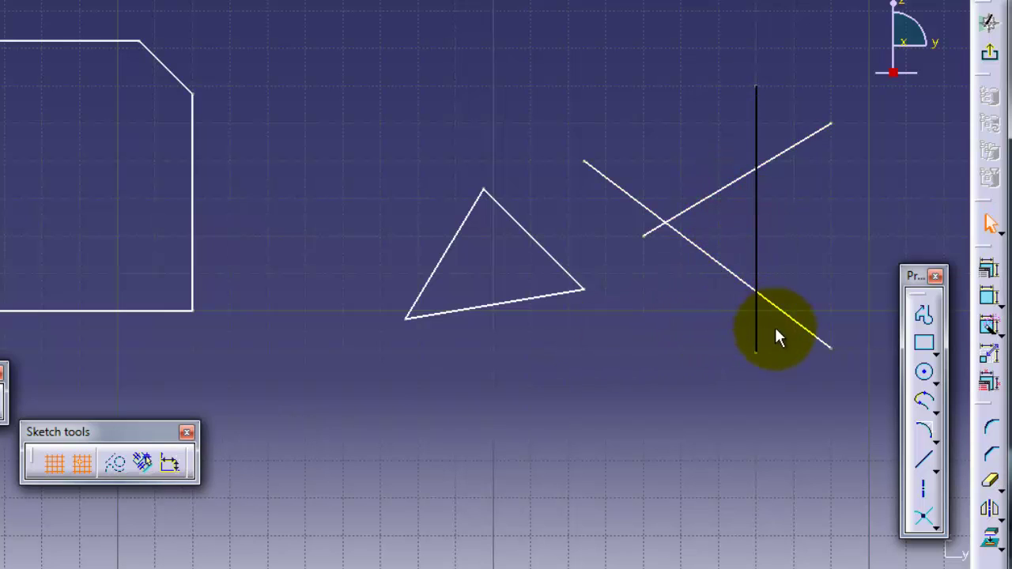
Step: Select the vertical line and the rising line's individual segments in turn to examine where the rising line was split
{"action": "left_click", "coordinate": [757, 336]}
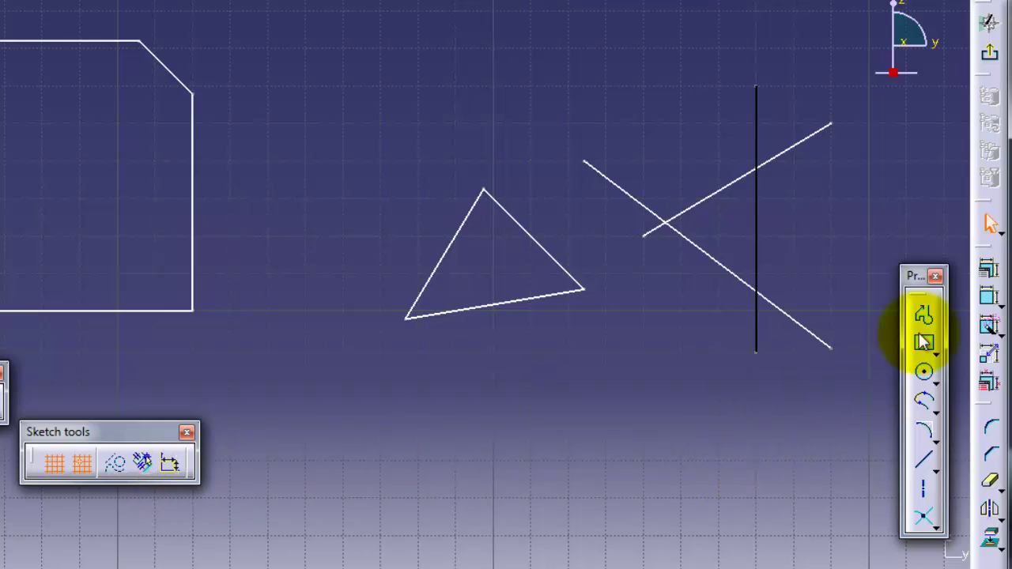
{"action": "left_click", "coordinate": [736, 190]}
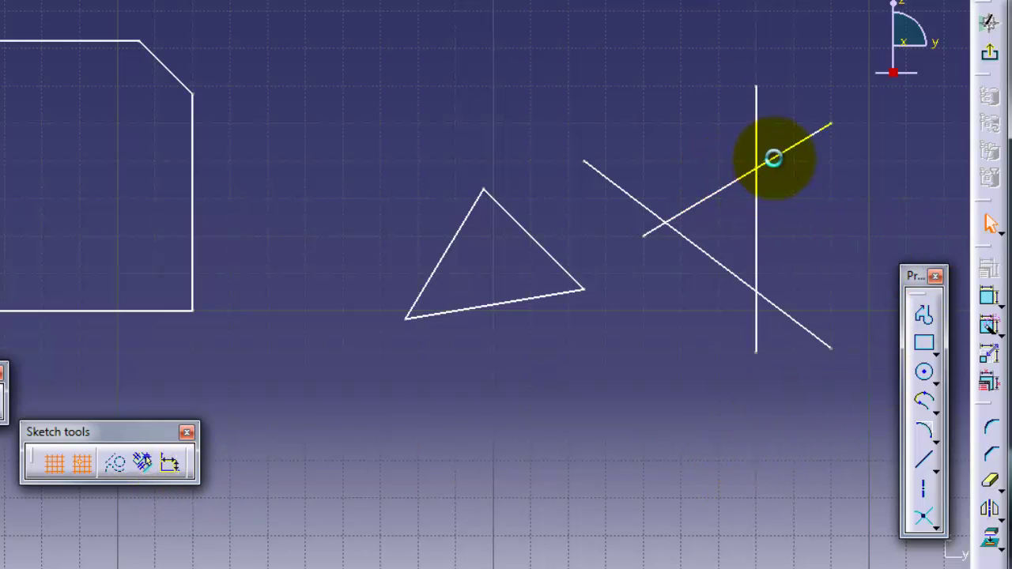
{"action": "left_click", "coordinate": [773, 159]}
{"action": "left_click", "coordinate": [731, 187]}
{"action": "left_click", "coordinate": [652, 231]}
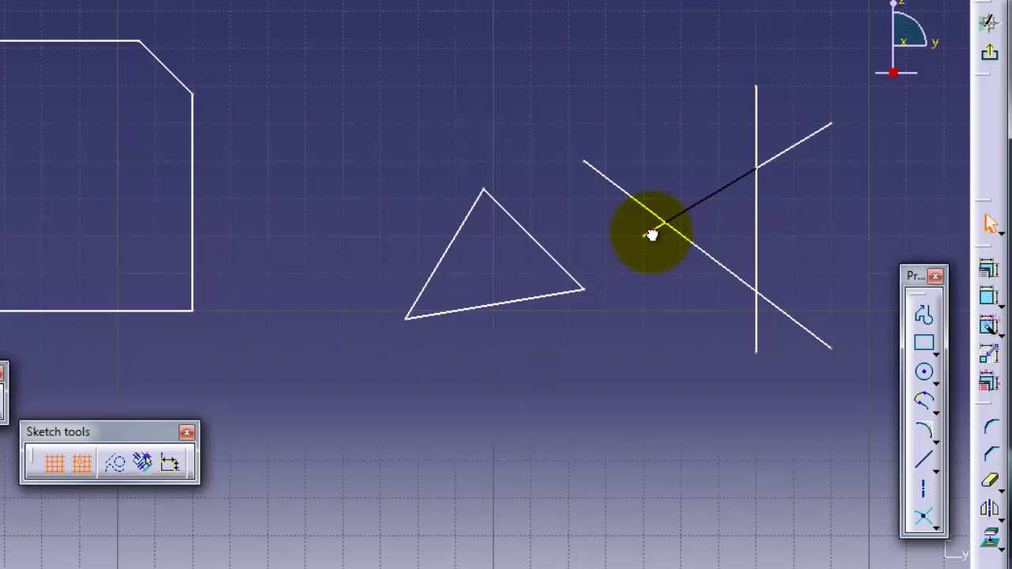
{"action": "left_click", "coordinate": [786, 150]}
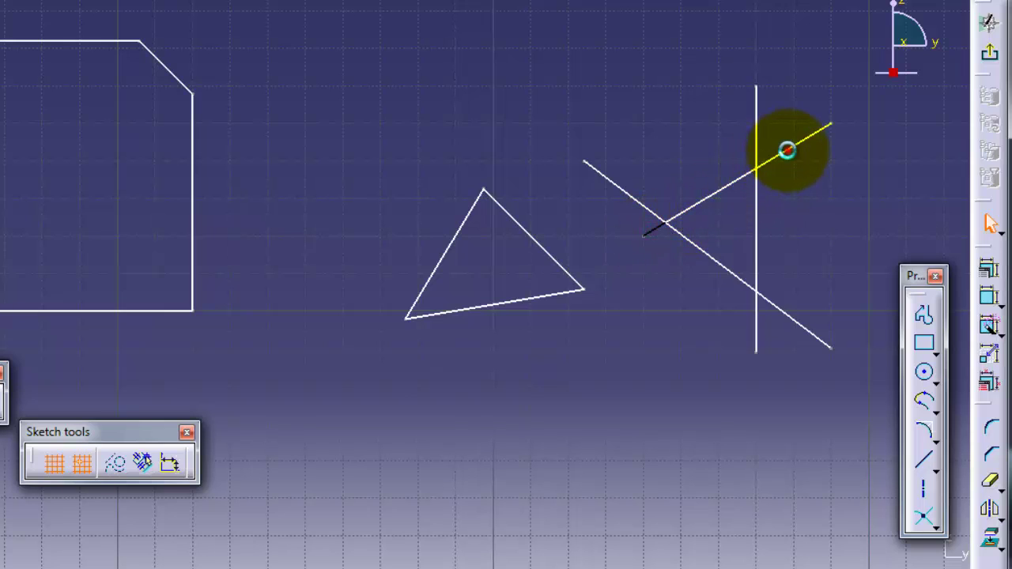
{"action": "left_click", "coordinate": [729, 184]}
{"action": "left_click", "coordinate": [651, 230]}
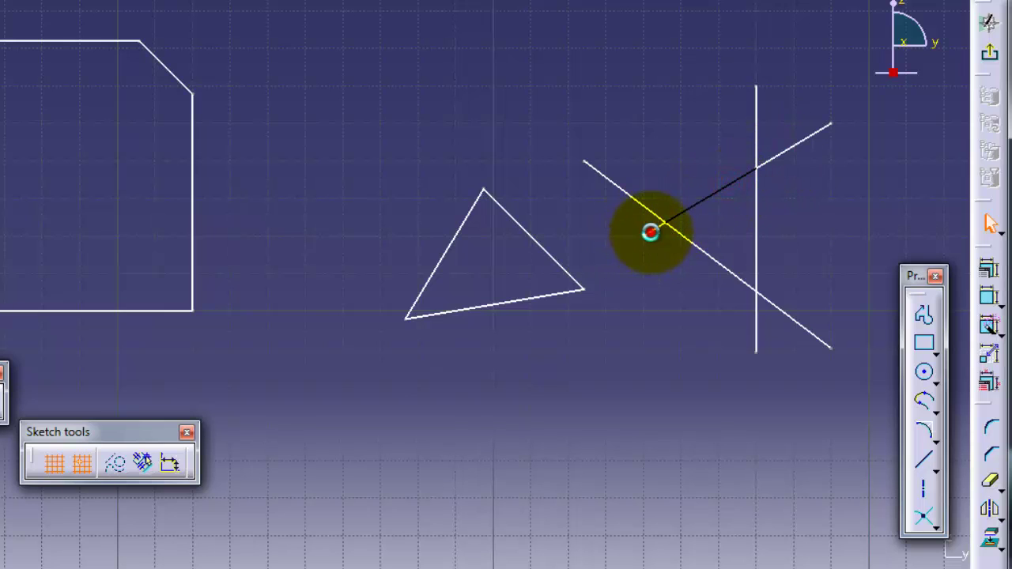
{"action": "left_click", "coordinate": [707, 197]}
{"action": "left_click", "coordinate": [783, 147]}
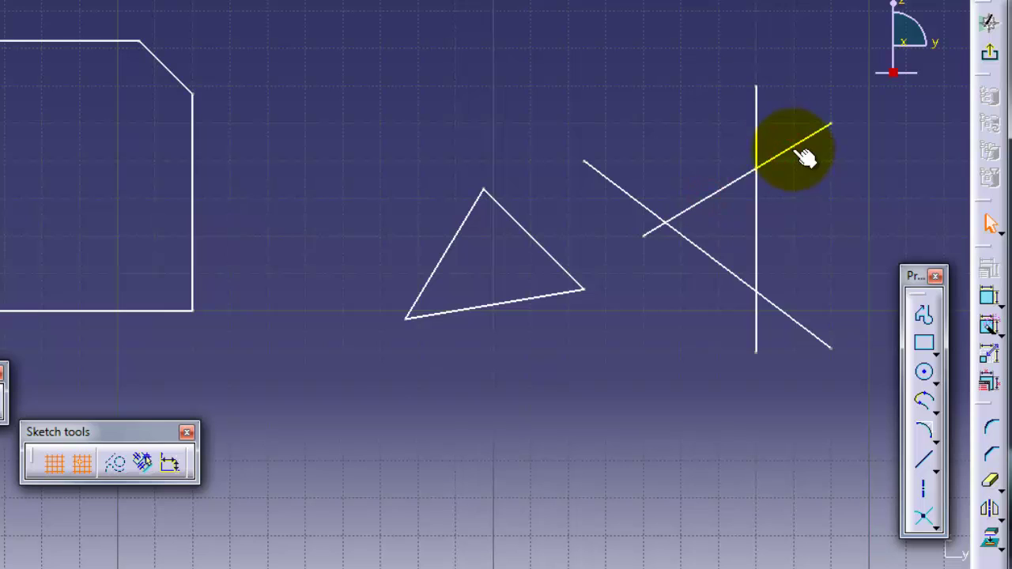
{"action": "left_click", "coordinate": [794, 147]}
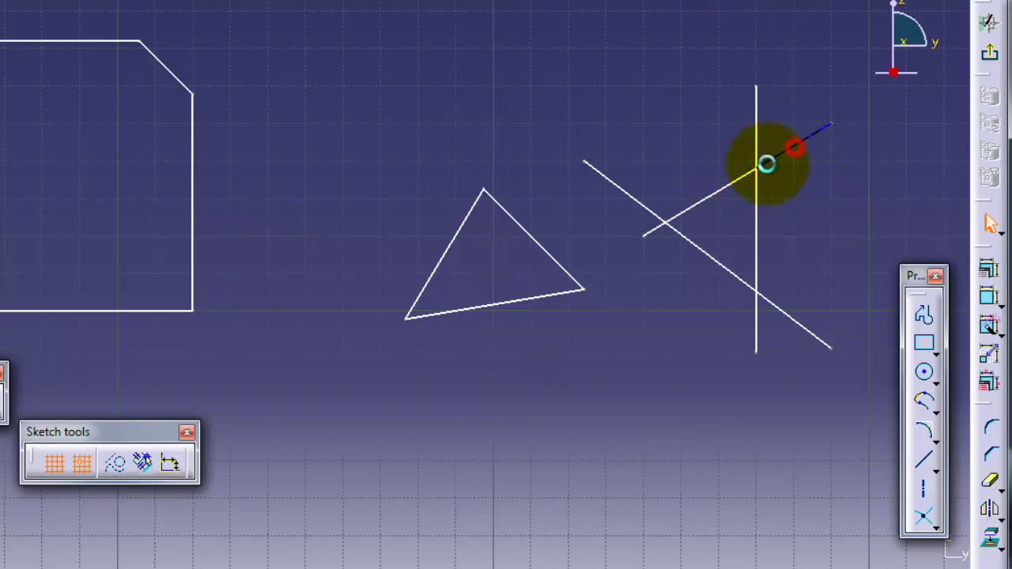
{"action": "left_click", "coordinate": [721, 193]}
{"action": "left_click", "coordinate": [648, 235]}
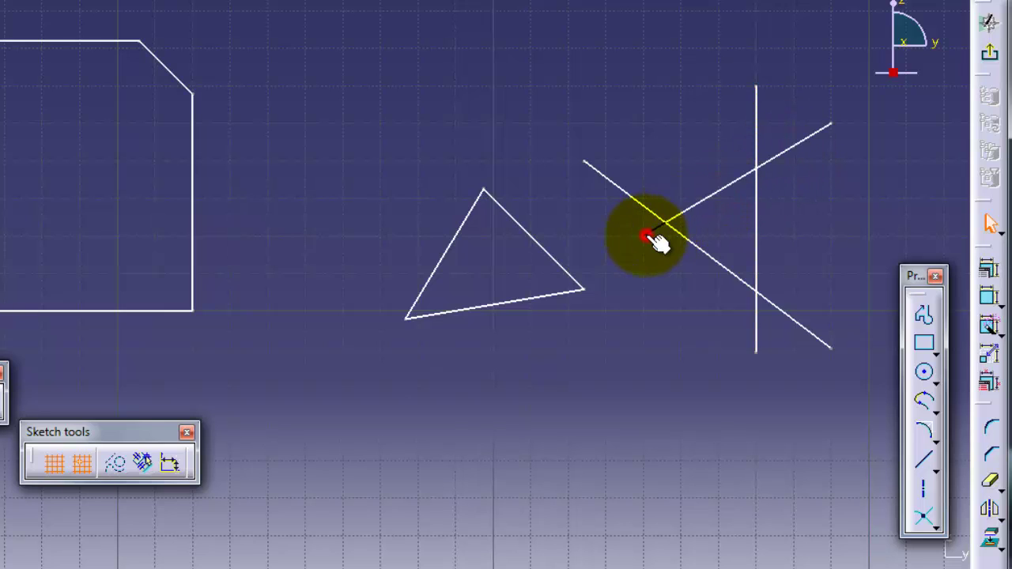
{"action": "left_click", "coordinate": [716, 195]}
Step: Delete the rising line's upper segment that extends beyond the vertical line
{"action": "left_click", "coordinate": [789, 152]}
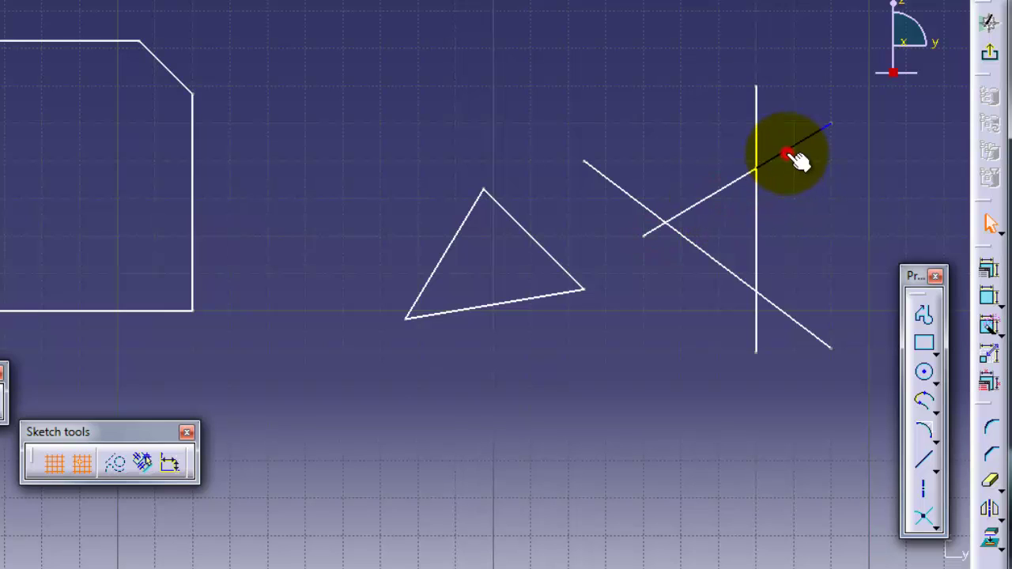
{"action": "left_click", "coordinate": [786, 154]}
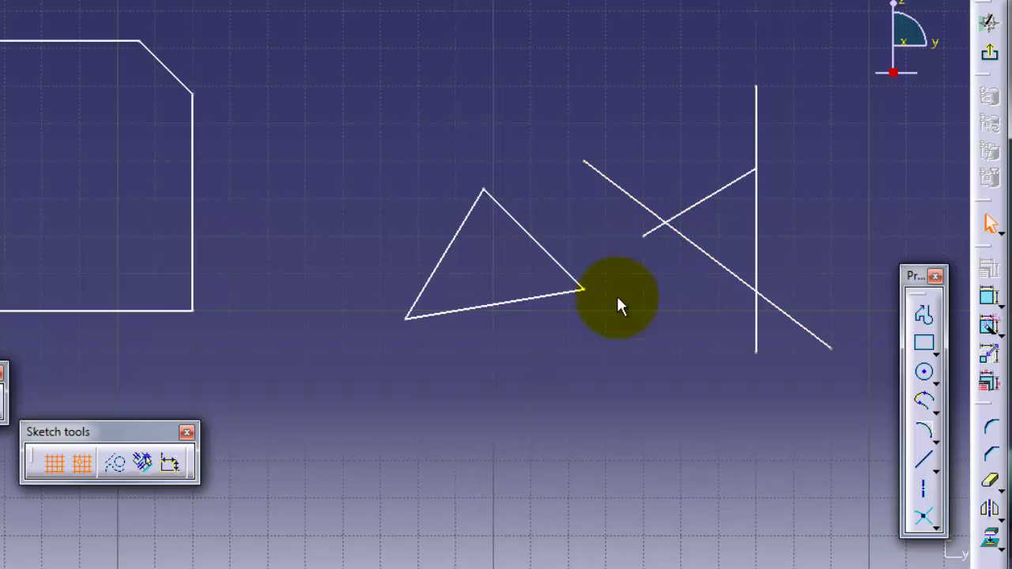
{"action": "mouse_move", "coordinate": [707, 456]}
{"action": "middle_mouse_down"}
{"action": "mouse_move", "coordinate": [669, 440]}
{"action": "mouse_move", "coordinate": [662, 386]}
{"action": "mouse_move", "coordinate": [665, 399]}
{"action": "middle_mouse_up"}
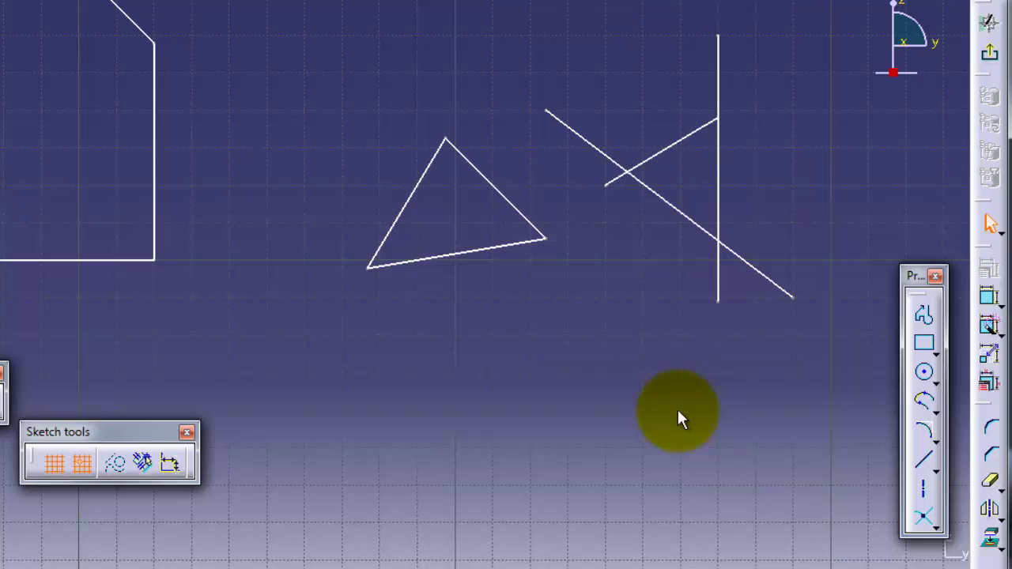